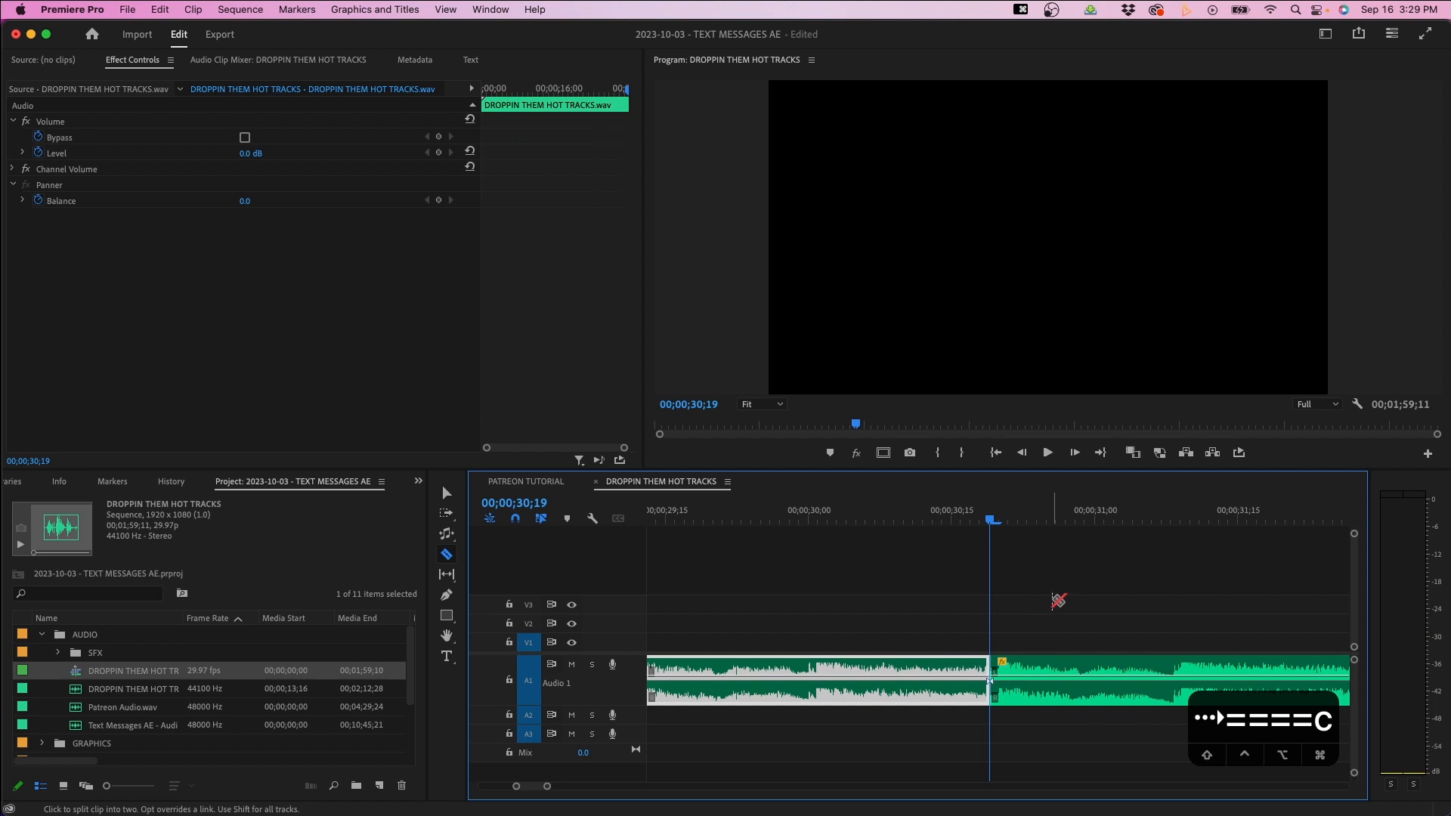
Split the music clip on track A1 at 00;00;30;29 and disable the part after the cut.
{"action": "left_click", "coordinate": [1089, 669]}
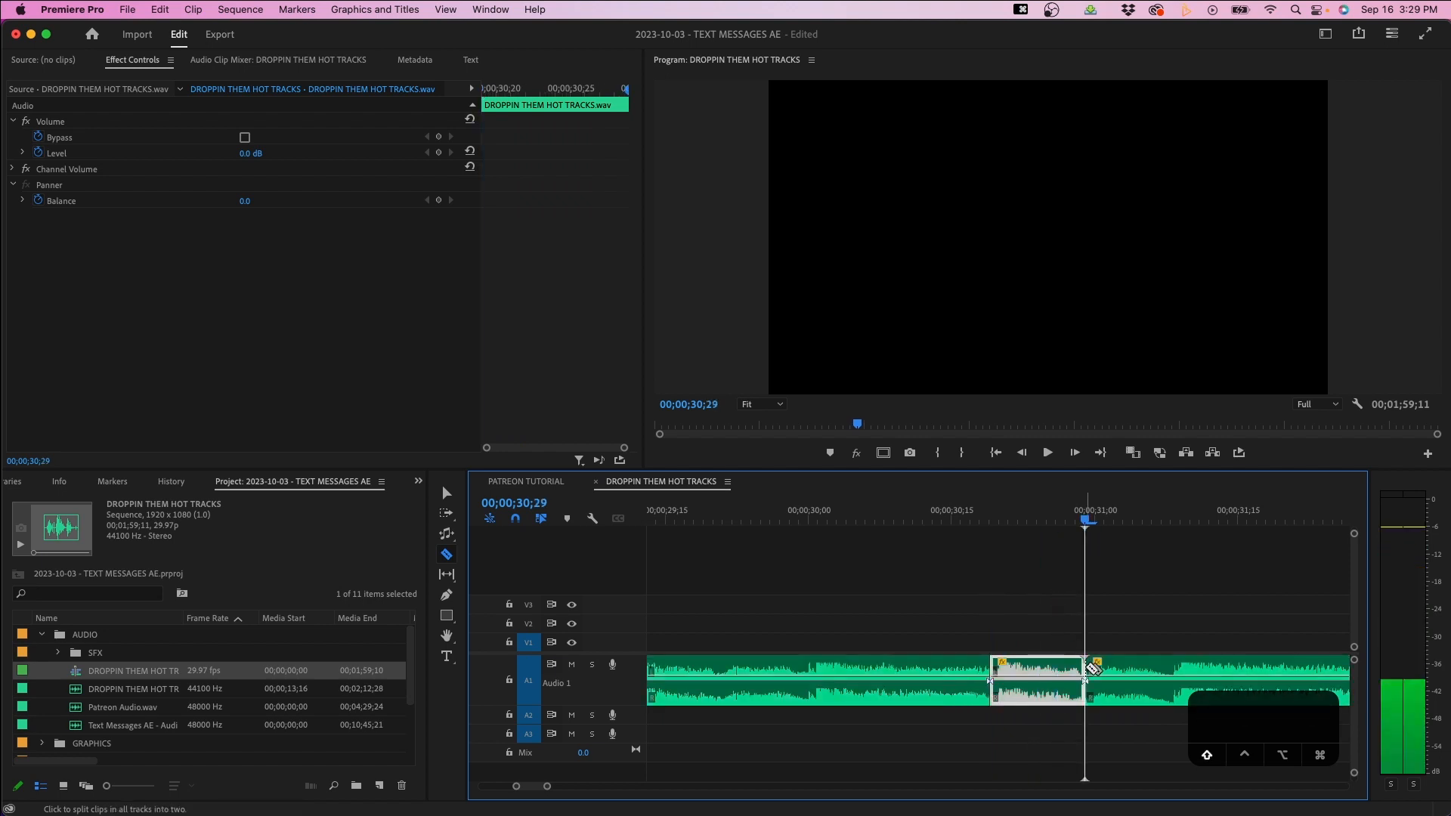
{"action": "key", "text": "v"}
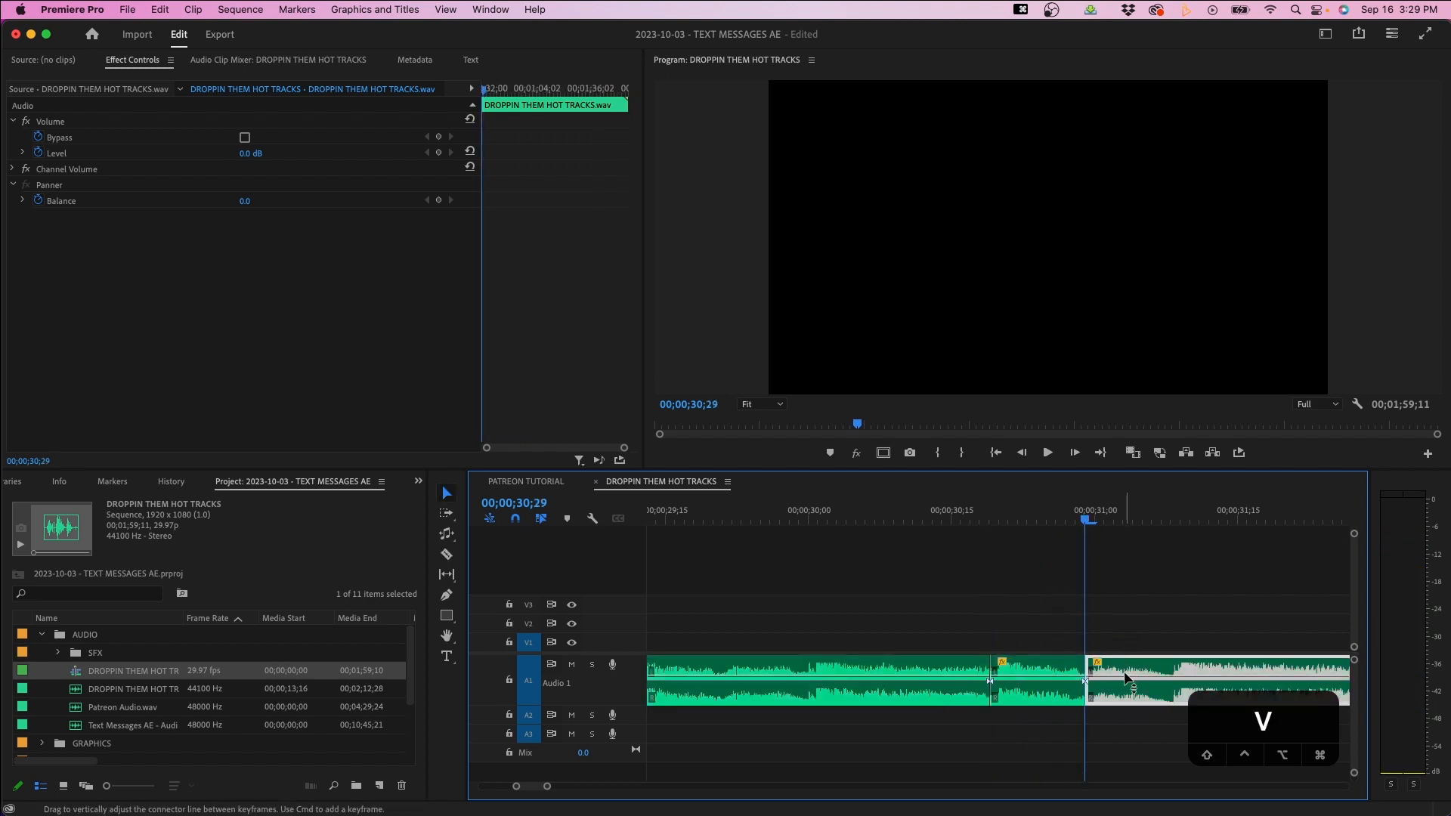
{"action": "right_click", "coordinate": [1134, 674]}
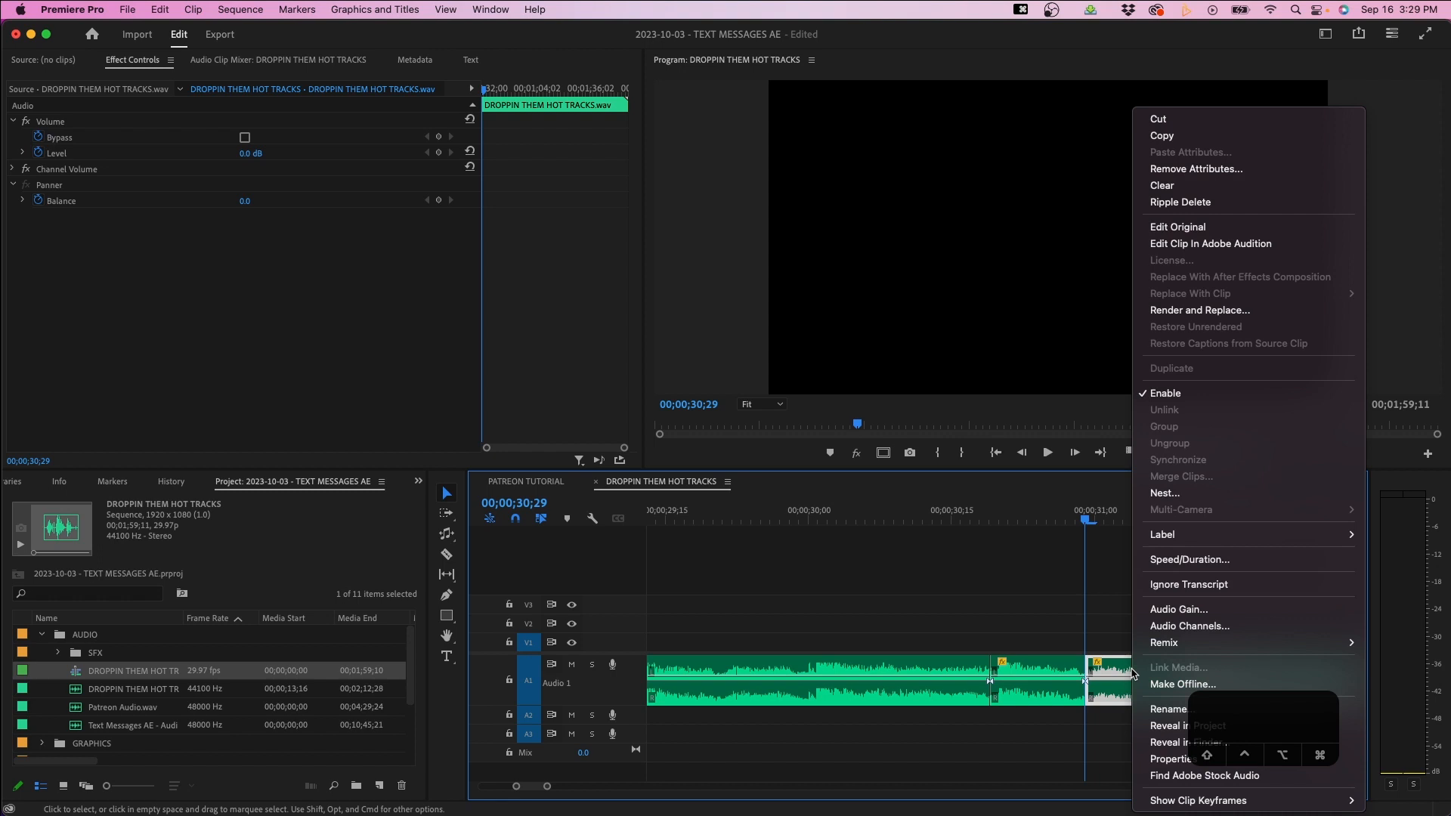
{"action": "left_click", "coordinate": [1166, 393]}
Move the short music piece just before the disabled part down to audio track A2.
{"action": "key", "text": "minus"}
{"action": "key", "text": "minus"}
{"action": "key", "text": "minus"}
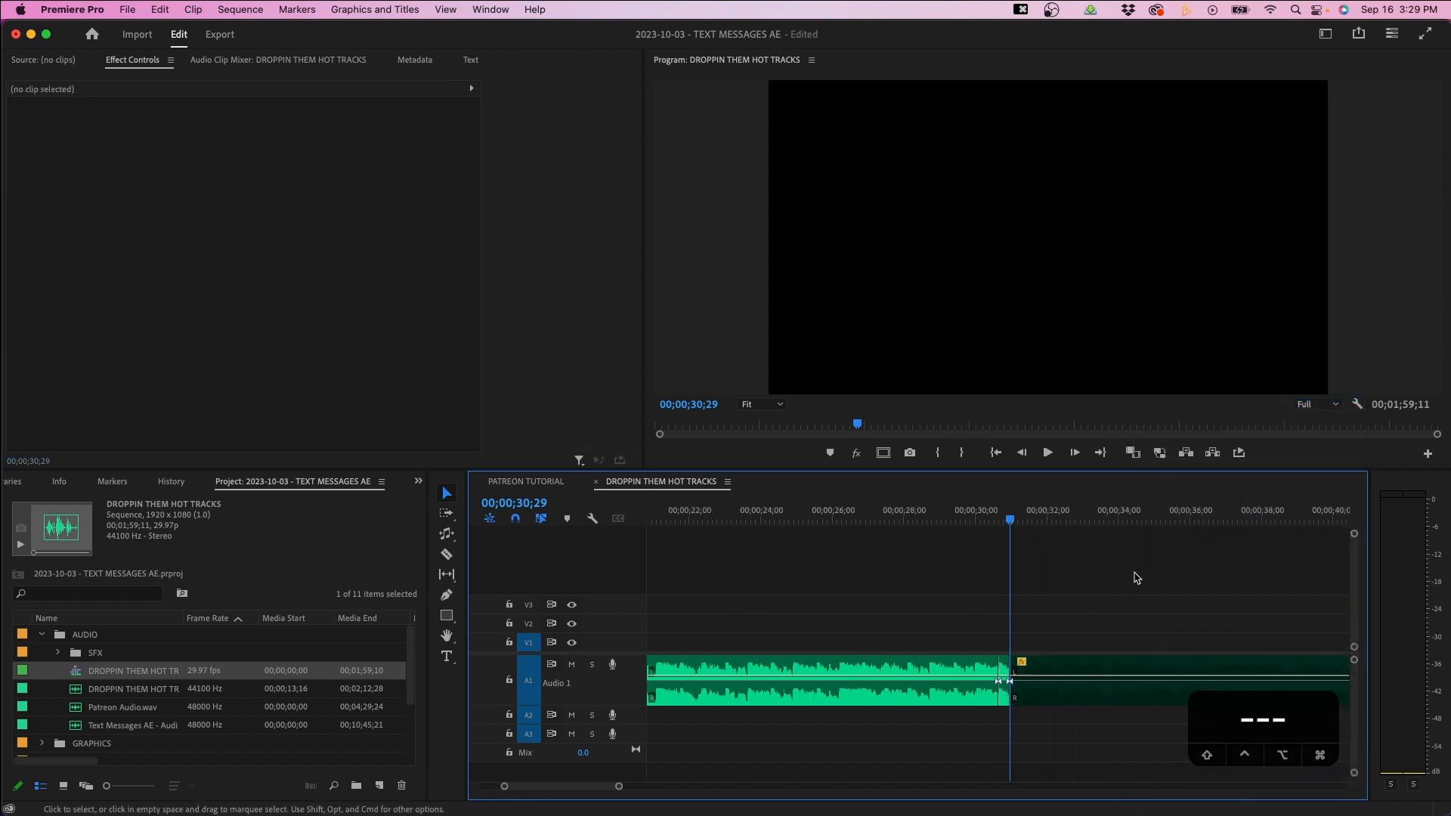
{"action": "left_click", "coordinate": [1006, 696]}
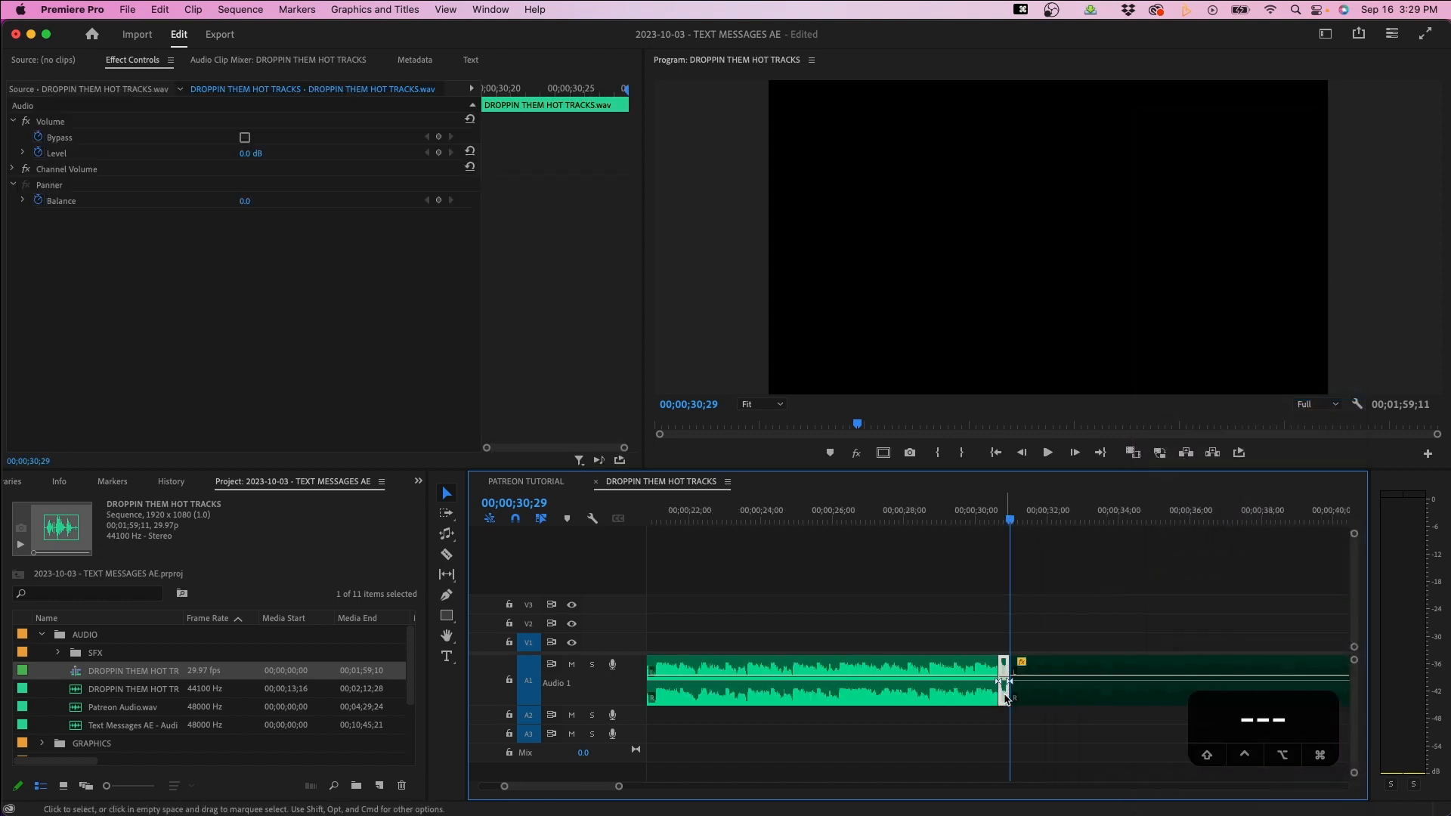
{"action": "left_click_drag", "start_coordinate": [1005, 697], "coordinate": [1004, 721]}
{"action": "left_click", "coordinate": [987, 607]}
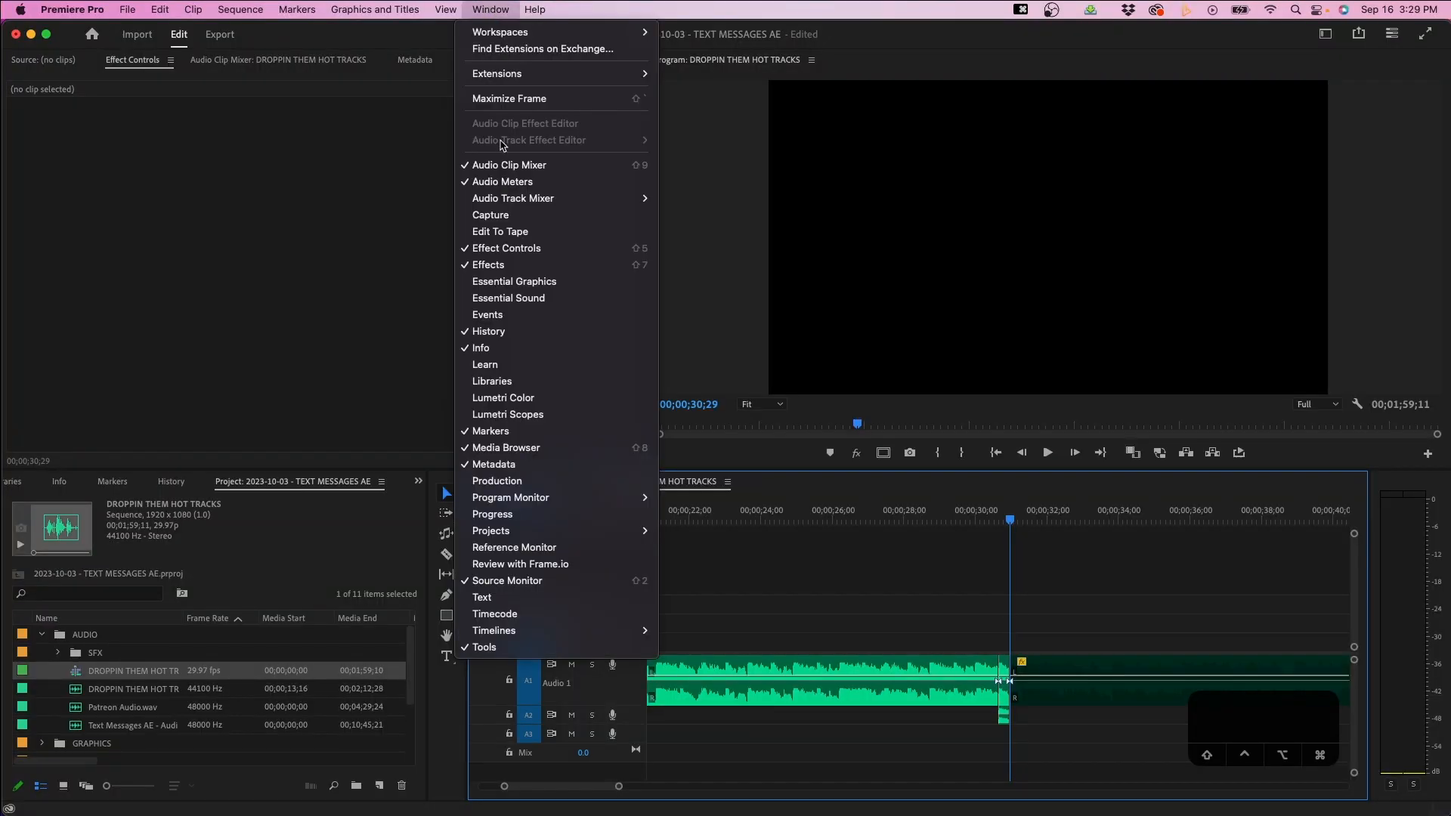
Show the Audio Track Mixer's effects area for DROPPIN THEM HOT TRACKS and add Studio Reverb to Audio 2.
{"action": "mouse_move", "coordinate": [514, 198]}
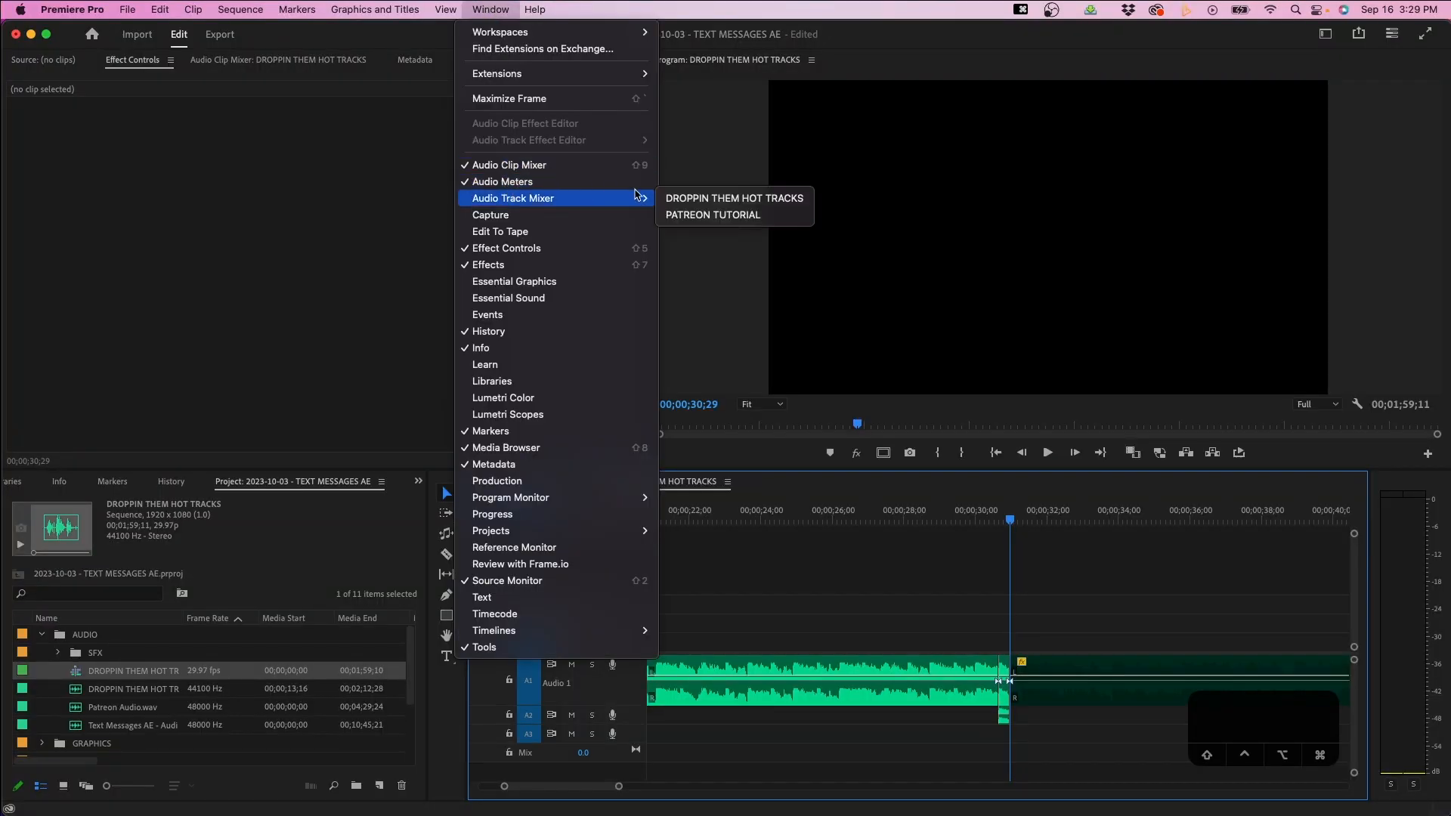
{"action": "left_click", "coordinate": [692, 201]}
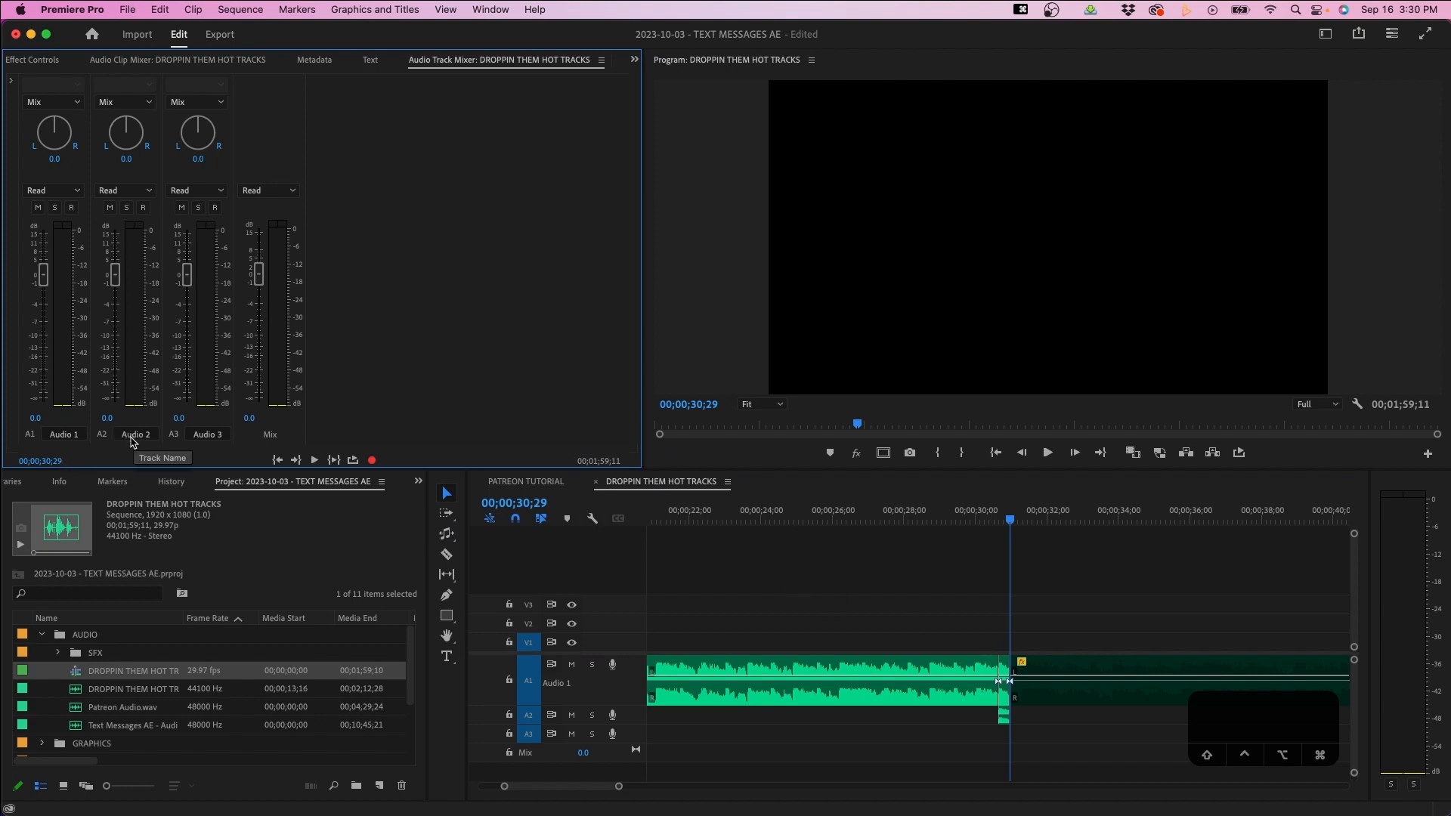
{"action": "left_click", "coordinate": [13, 83]}
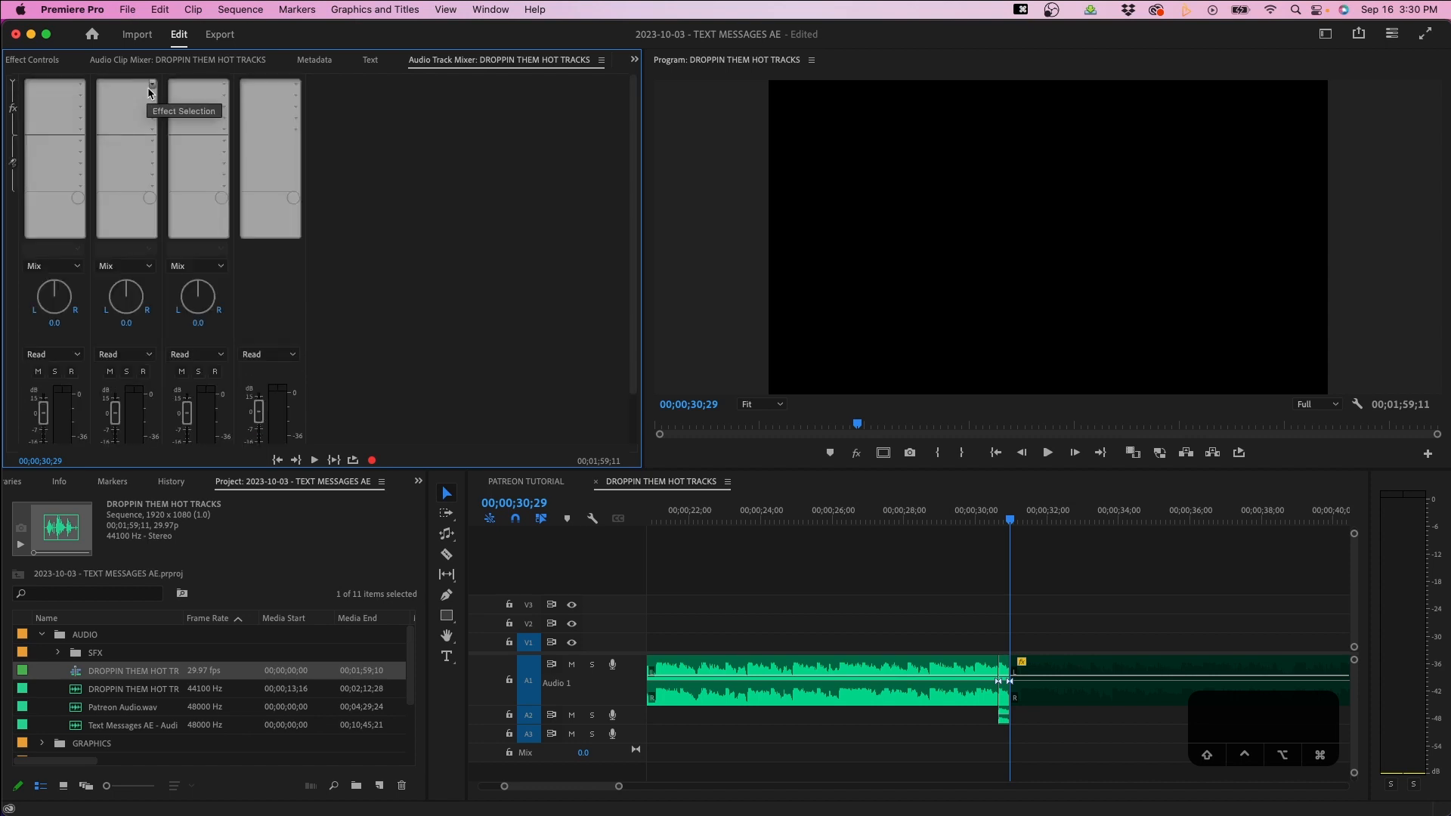
{"action": "left_click", "coordinate": [151, 89]}
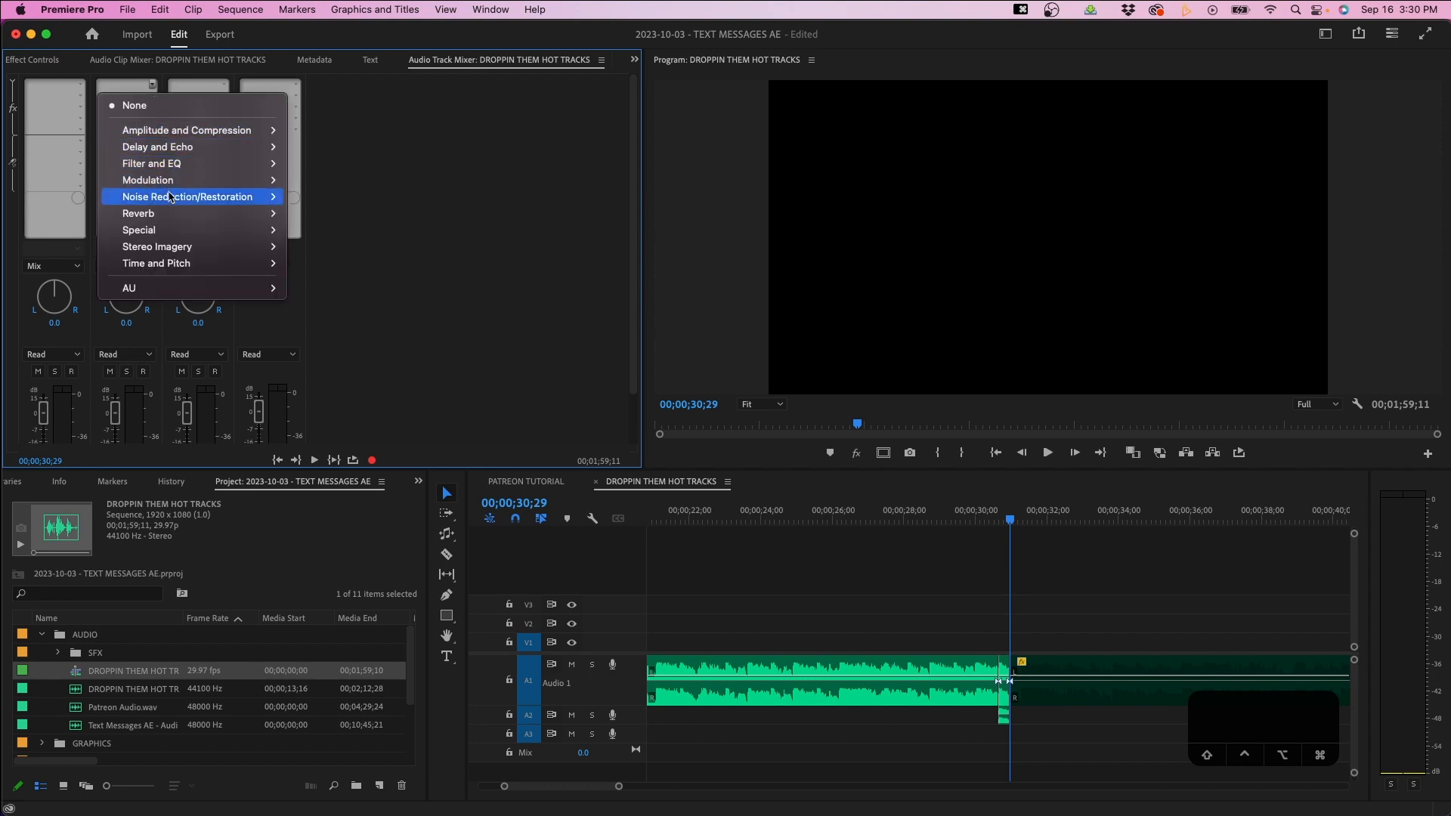
{"action": "mouse_move", "coordinate": [168, 215]}
{"action": "left_click", "coordinate": [321, 231]}
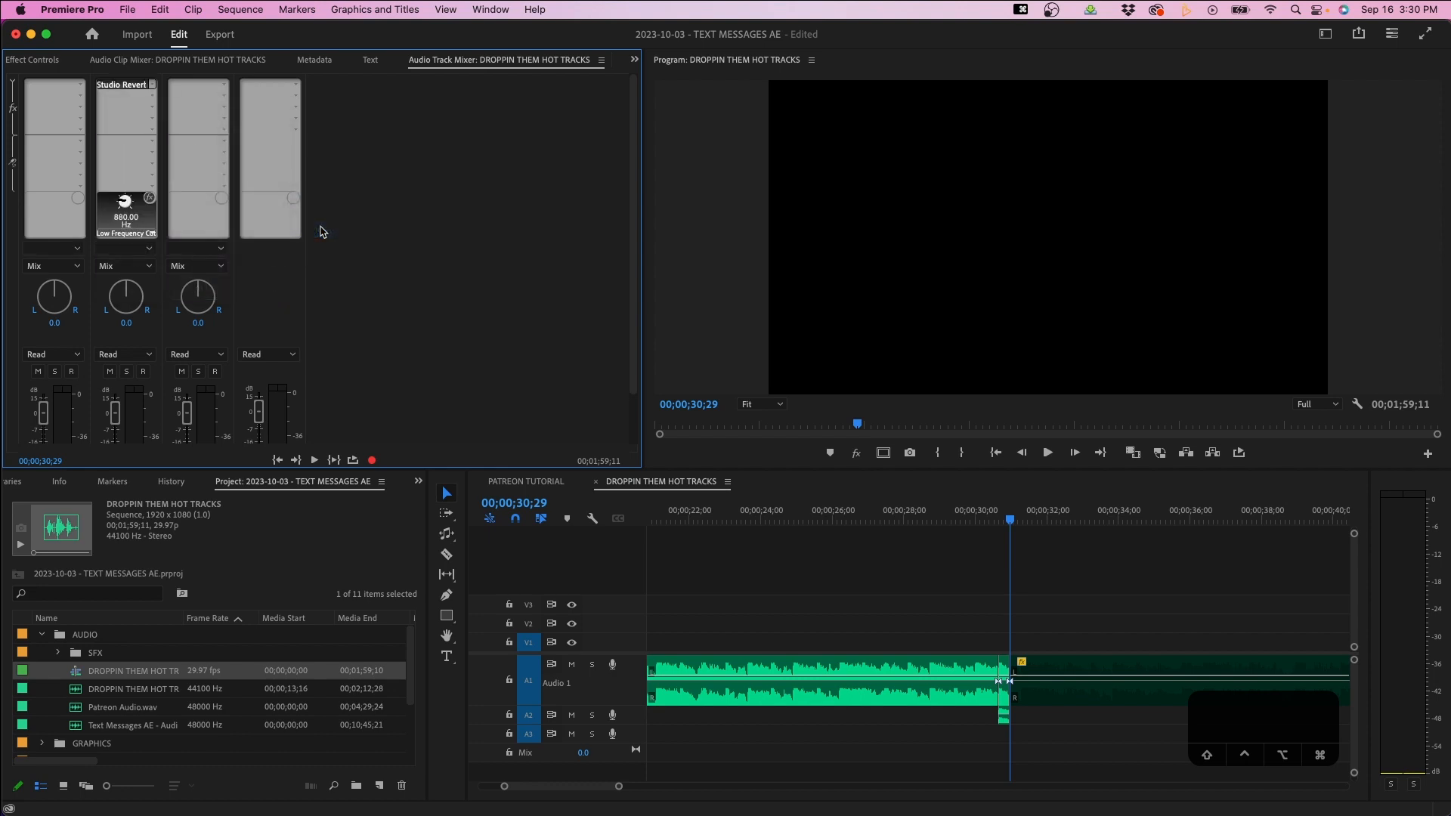
Set the Studio Reverb's room size to 90, decay to 8000 ms, early reflections to 55% and width to 55.
{"action": "double_click", "coordinate": [125, 86]}
{"action": "type", "text": "90"}
{"action": "key", "text": "Tab"}
{"action": "key", "text": "Tab"}
{"action": "type", "text": "8"}
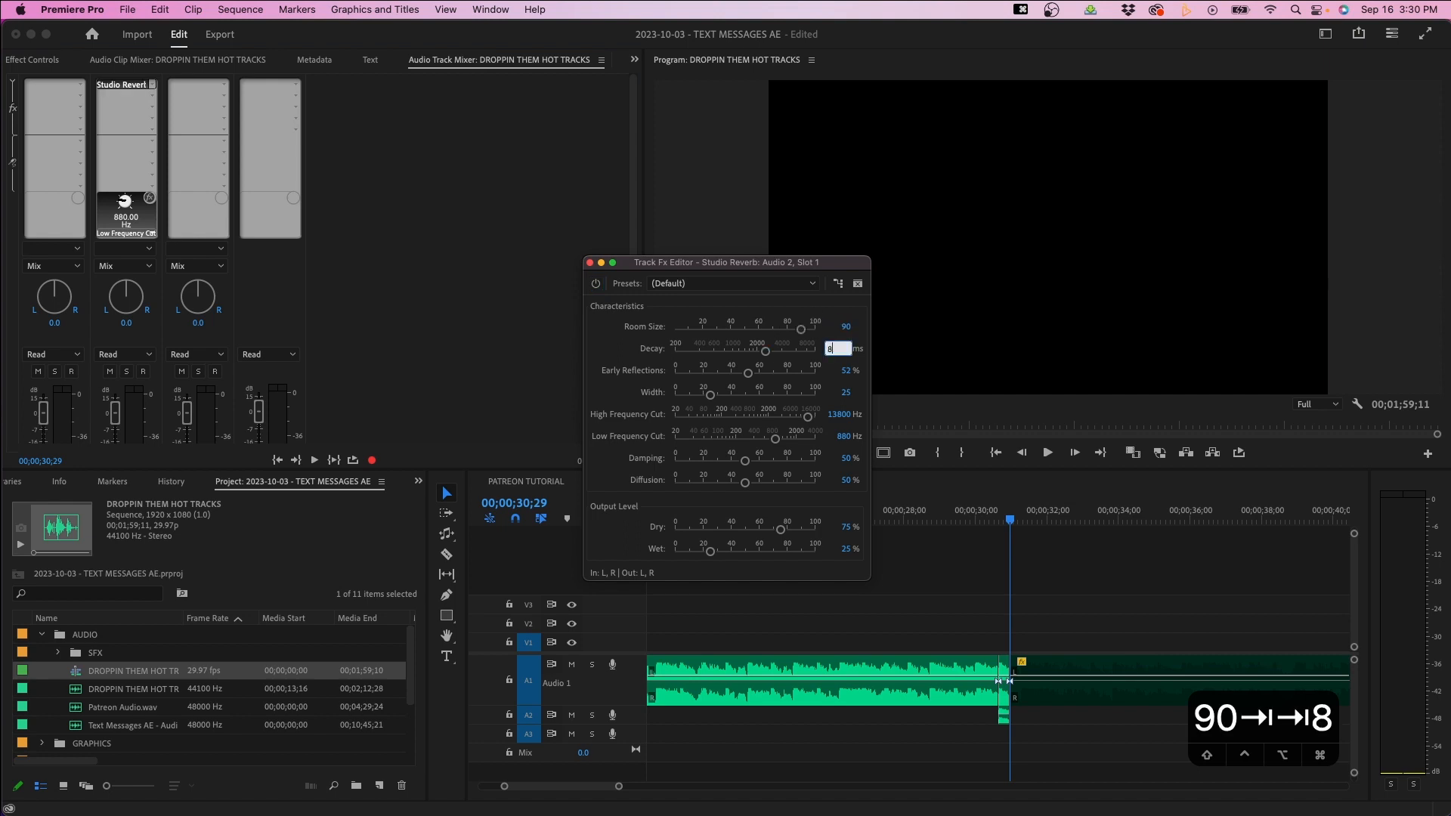
{"action": "type", "text": "000"}
{"action": "type", "text": "55"}
{"action": "key", "text": "Tab"}
{"action": "key", "text": "Tab"}
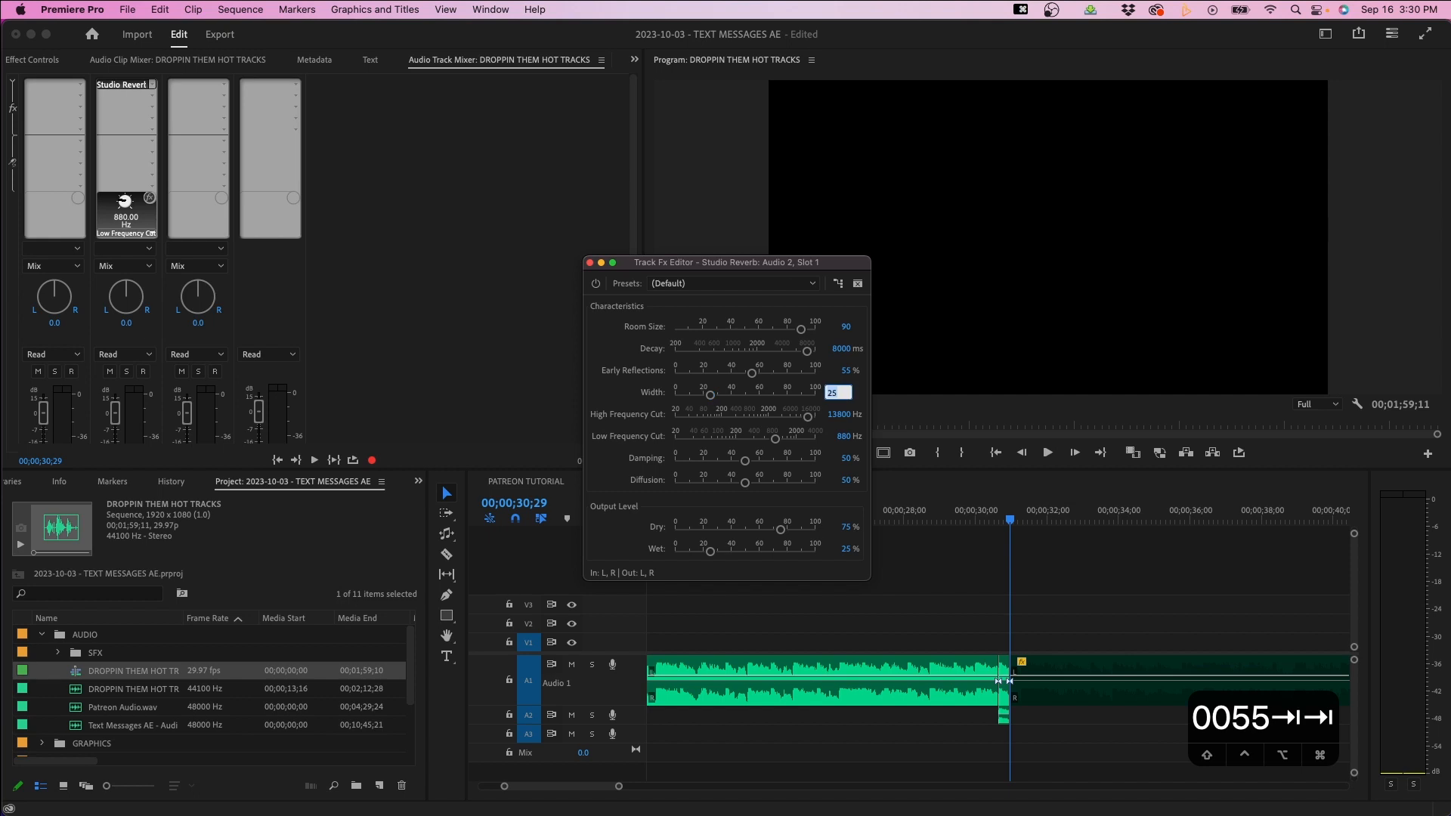
{"action": "type", "text": "55"}
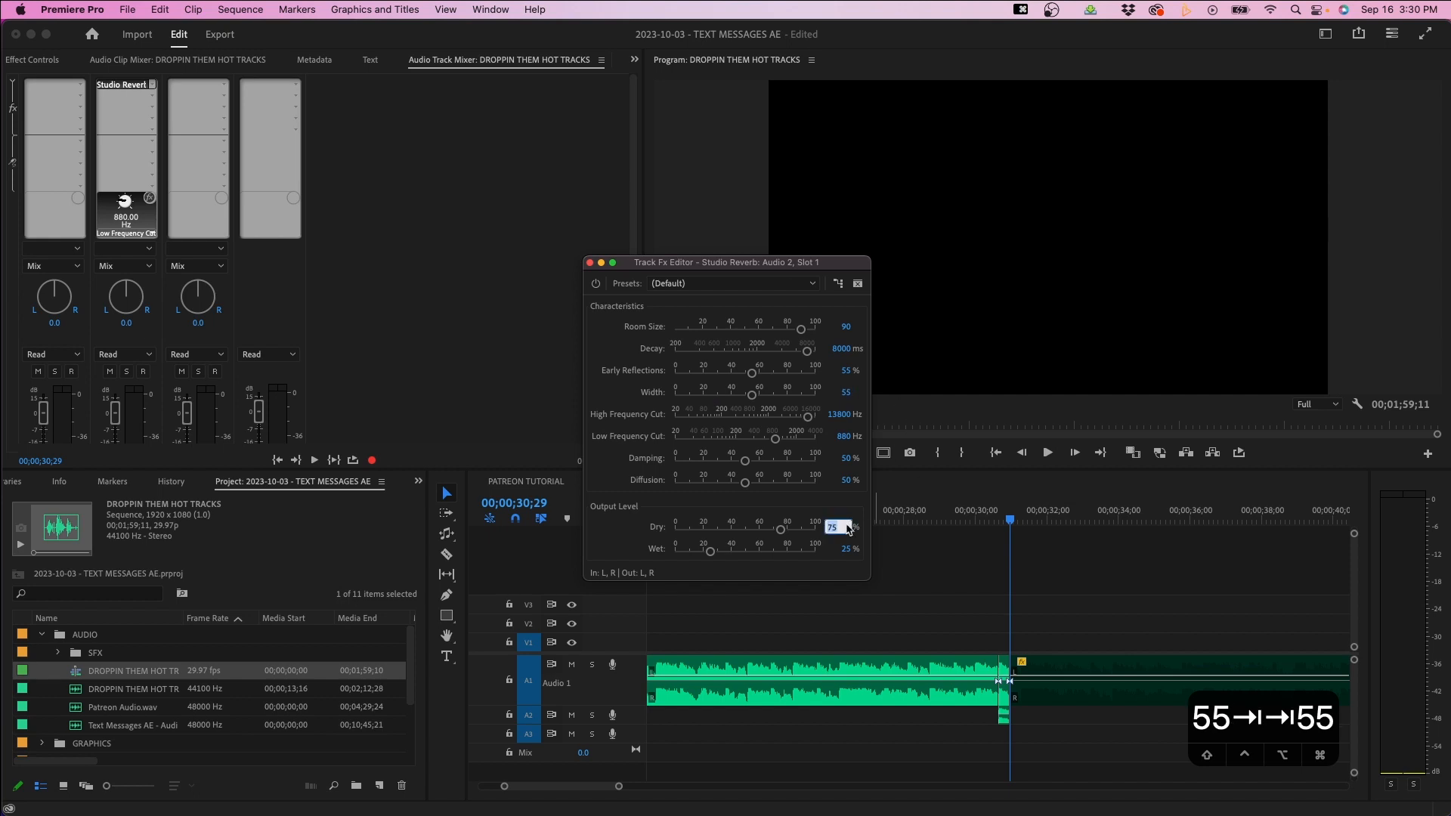
Set the Studio Reverb's output levels to 0% dry and 100% wet and close its editor.
{"action": "type", "text": "0"}
{"action": "key", "text": "Tab"}
{"action": "key", "text": "Tab"}
{"action": "type", "text": "100"}
{"action": "key", "text": "Return"}
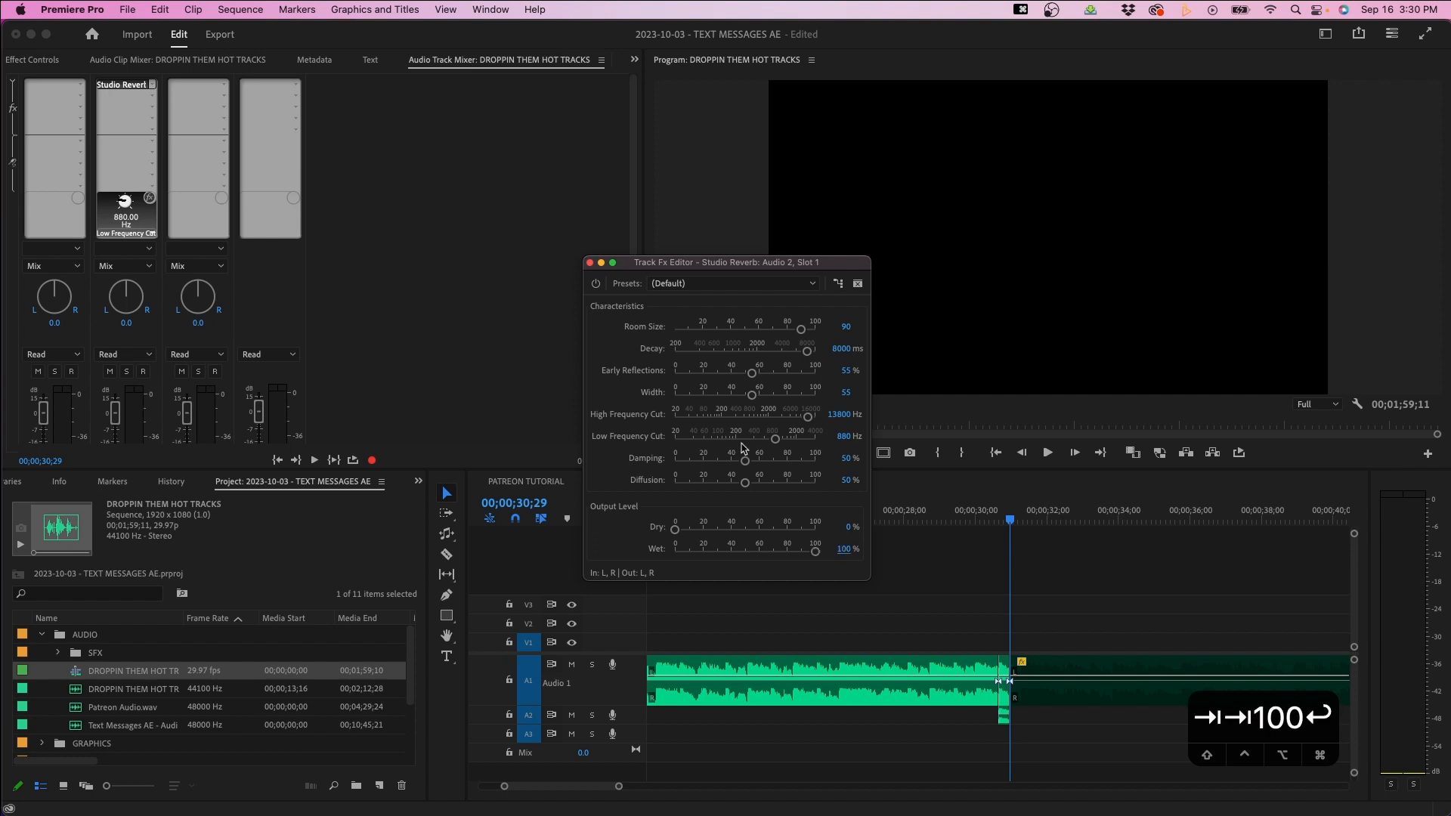
{"action": "left_click", "coordinate": [590, 263]}
Play back the shortened end of the music to listen to the reverb tail.
{"action": "left_click_drag", "start_coordinate": [972, 521], "coordinate": [891, 520]}
{"action": "key", "text": "space"}
{"action": "left_click", "coordinate": [867, 603]}
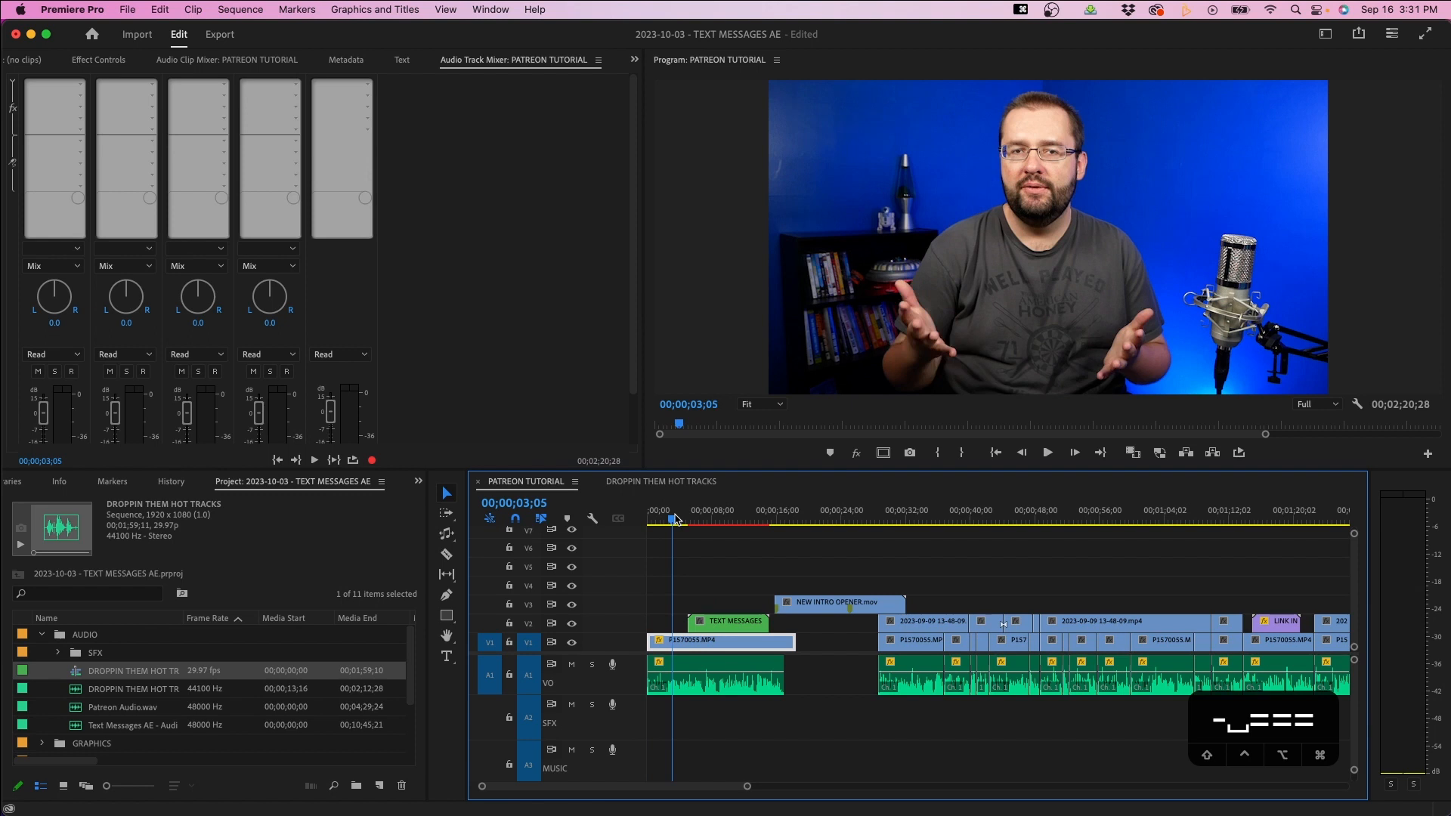
Play a few seconds of the PATREON TUTORIAL voiceover and add a Dynamics effect to the VO track.
{"action": "key", "text": "space"}
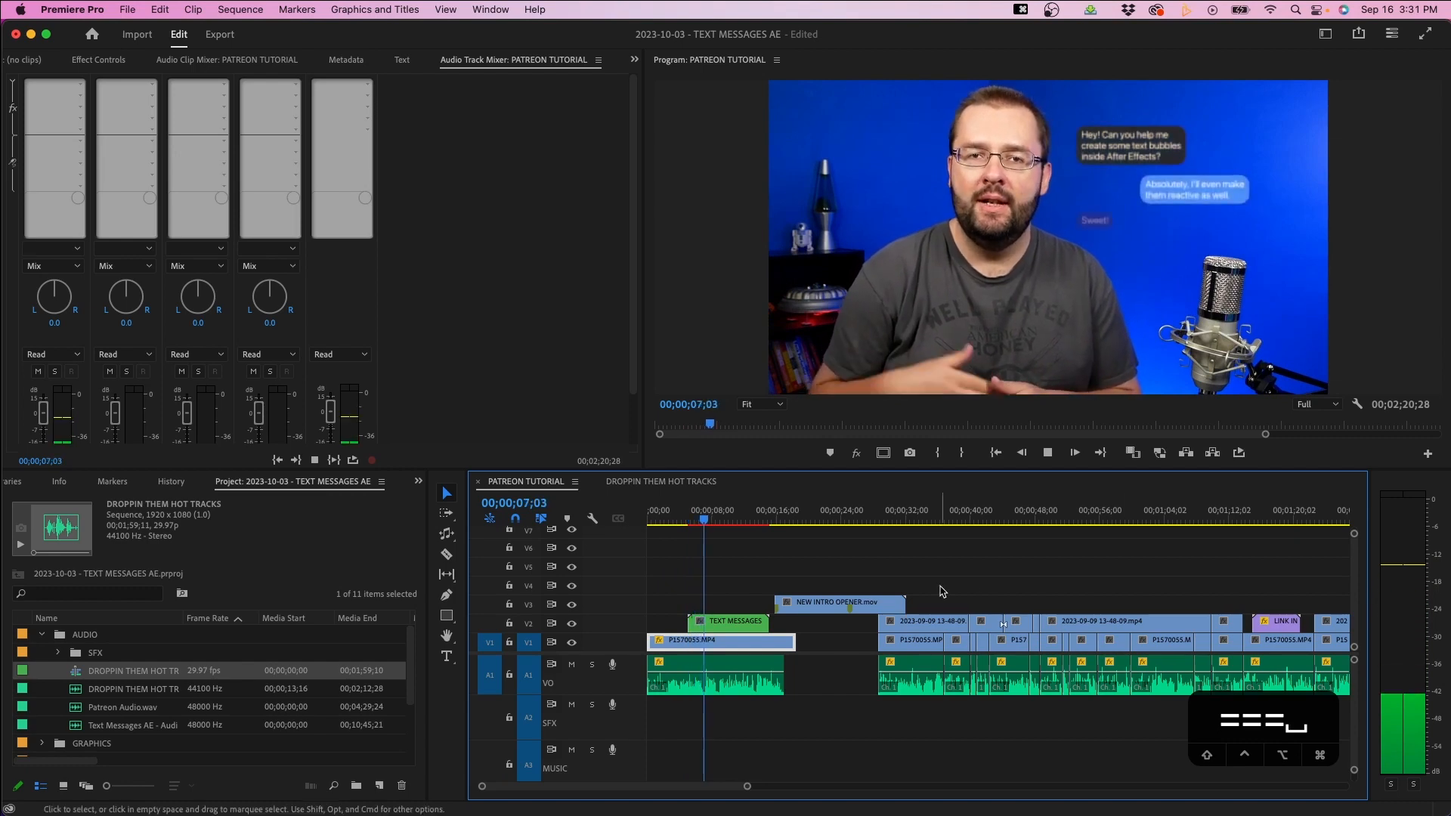
{"action": "key", "text": "space"}
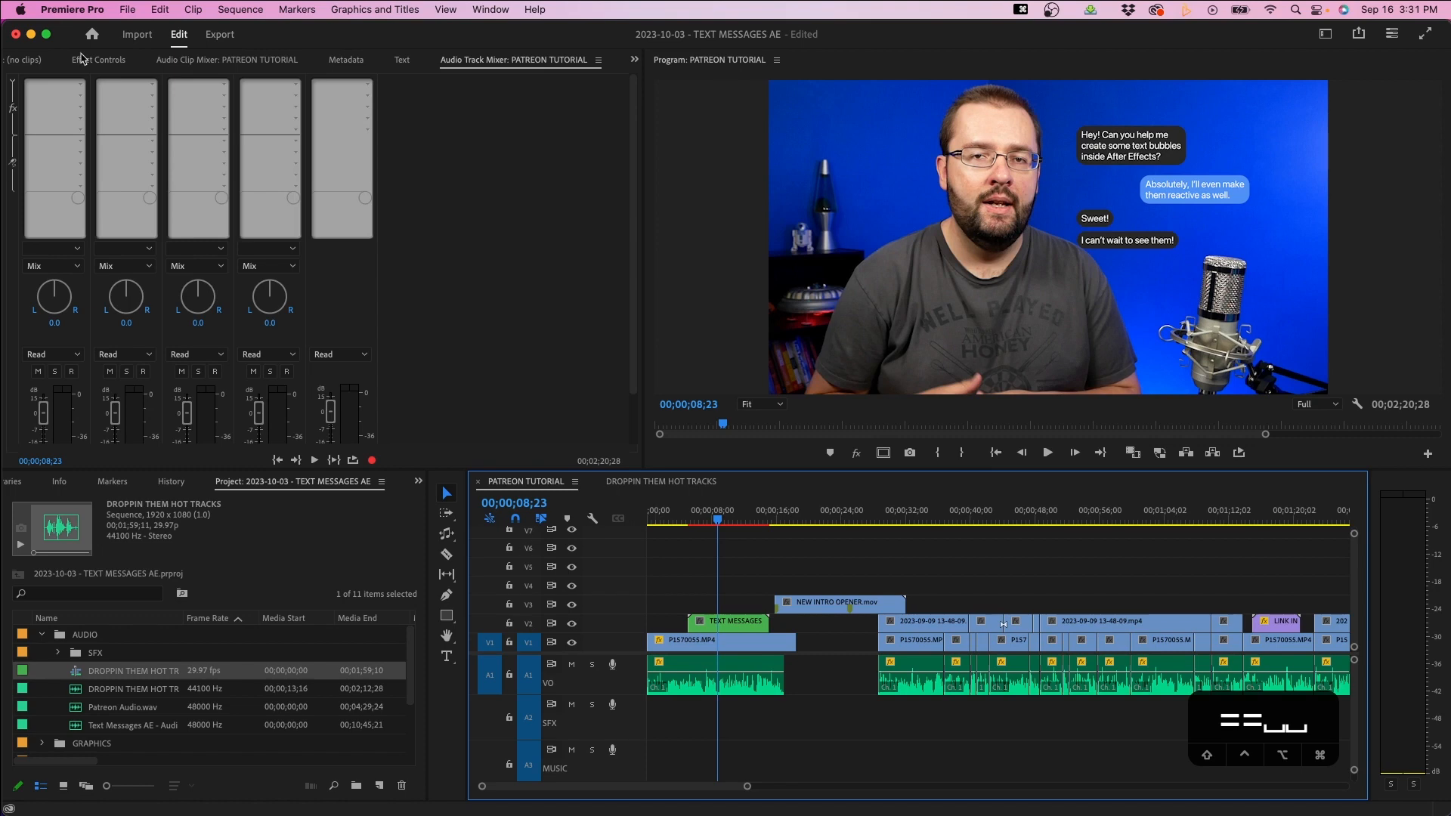
{"action": "left_click", "coordinate": [81, 86]}
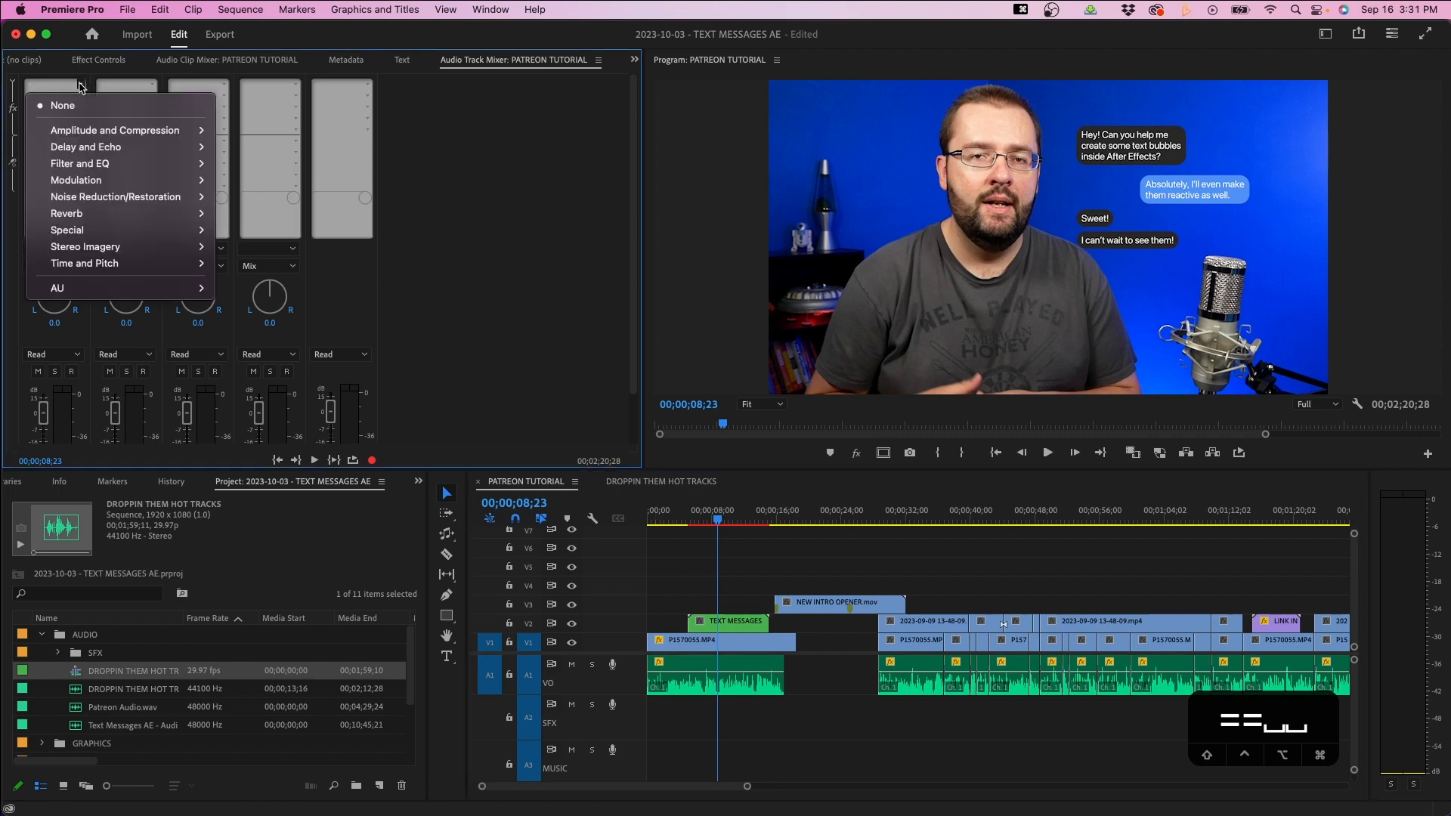
{"action": "mouse_move", "coordinate": [94, 131]}
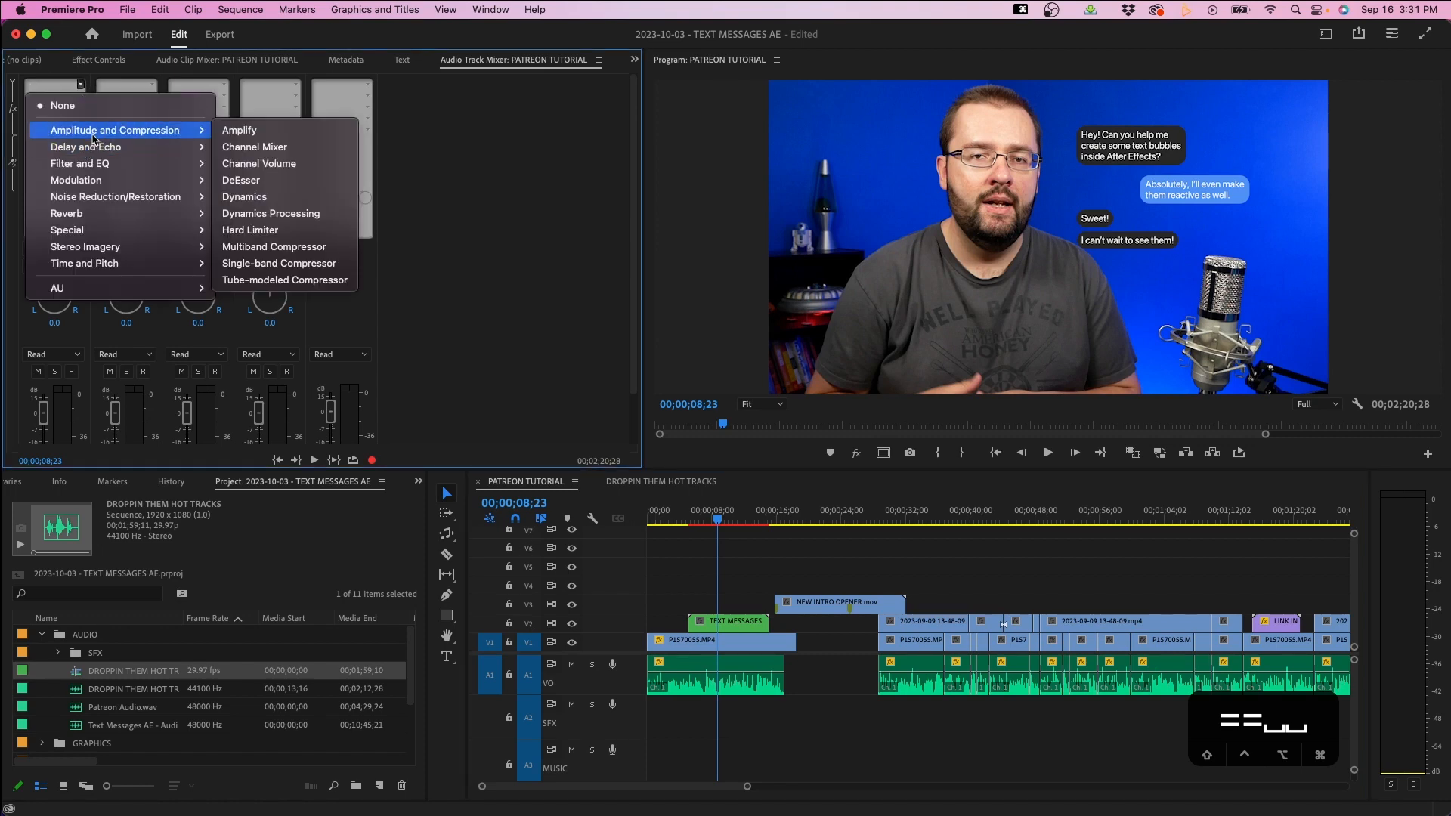
{"action": "left_click", "coordinate": [249, 197]}
Enable the Dynamics effect's compressor on the VO track with a ratio of 3 and 12 dB makeup gain.
{"action": "double_click", "coordinate": [48, 86]}
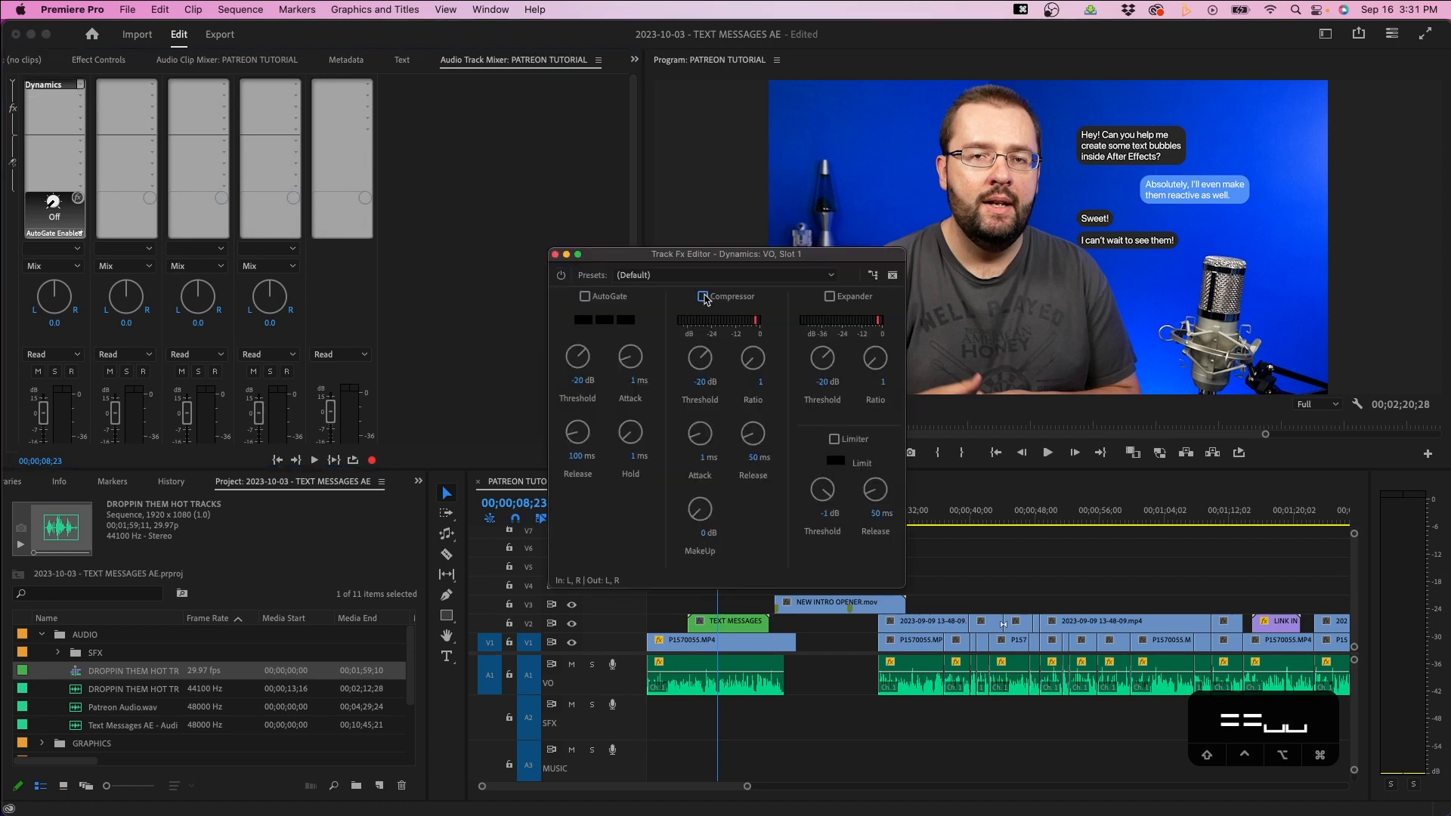
{"action": "type", "text": "3"}
{"action": "key", "text": "Return"}
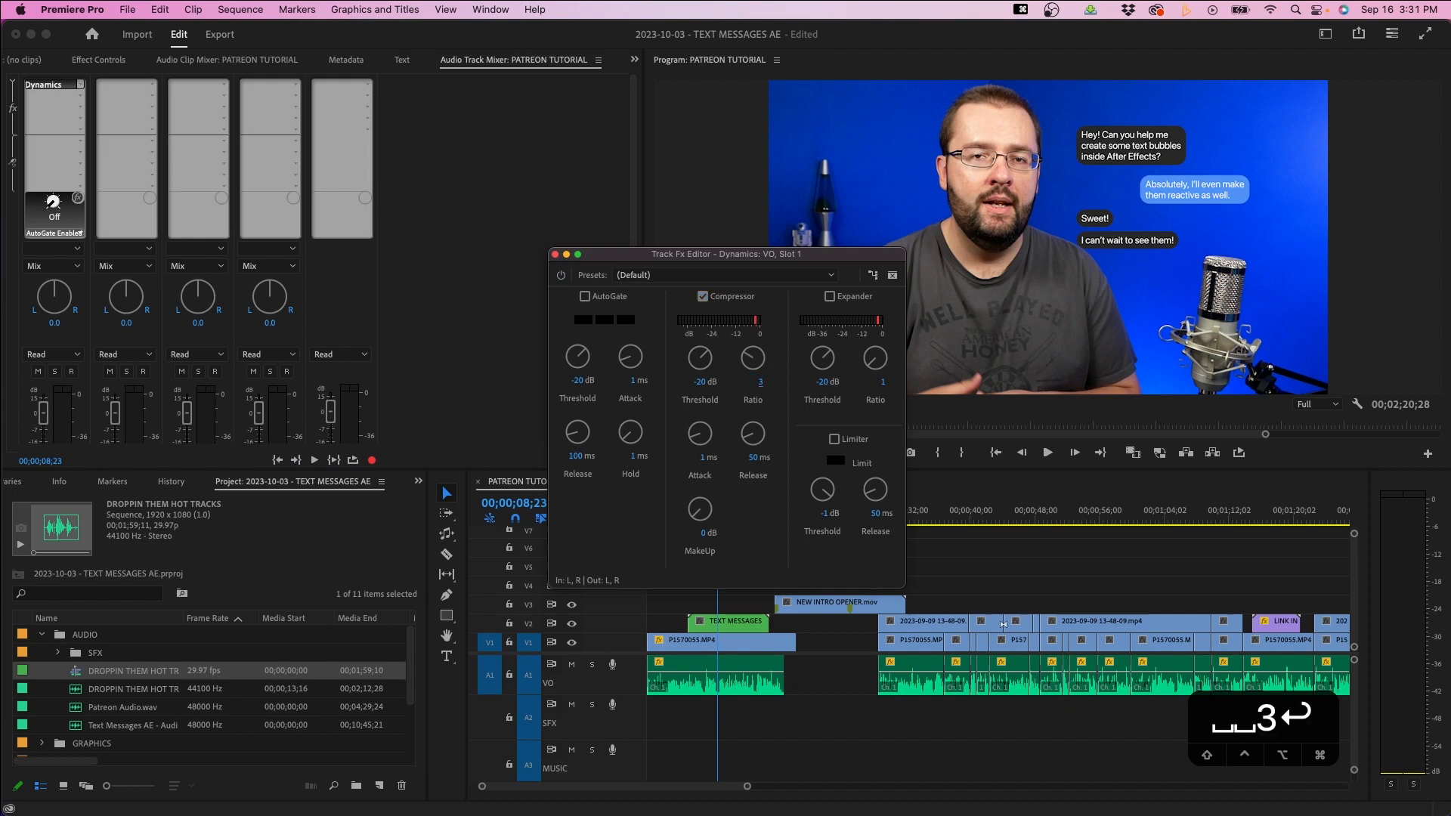
{"action": "left_click", "coordinate": [696, 534]}
{"action": "type", "text": "12"}
{"action": "key", "text": "Return"}
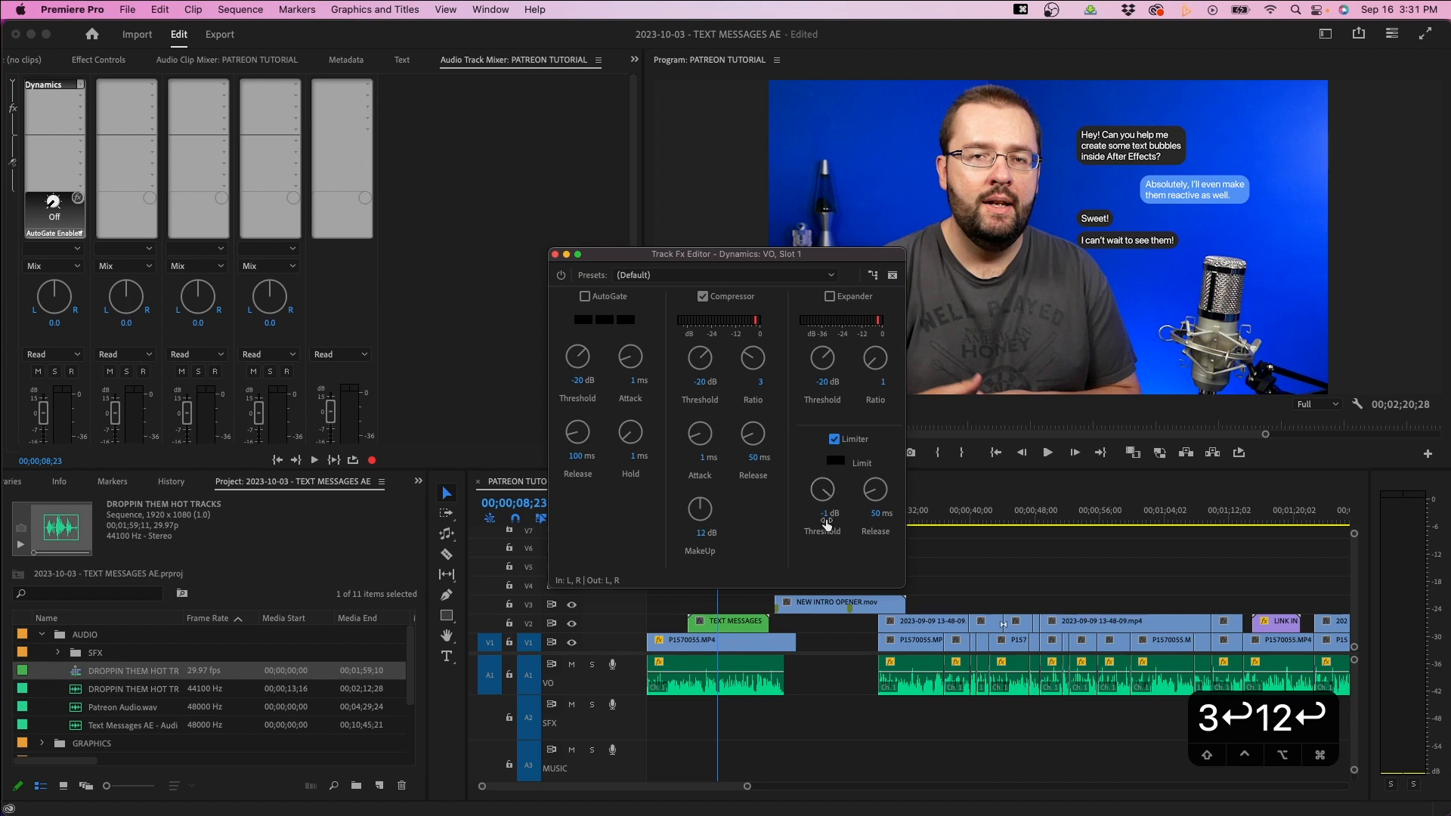
Set the Dynamics limiter's threshold to -6 dB and close the effect editor.
{"action": "type", "text": "-6"}
{"action": "key", "text": "Return"}
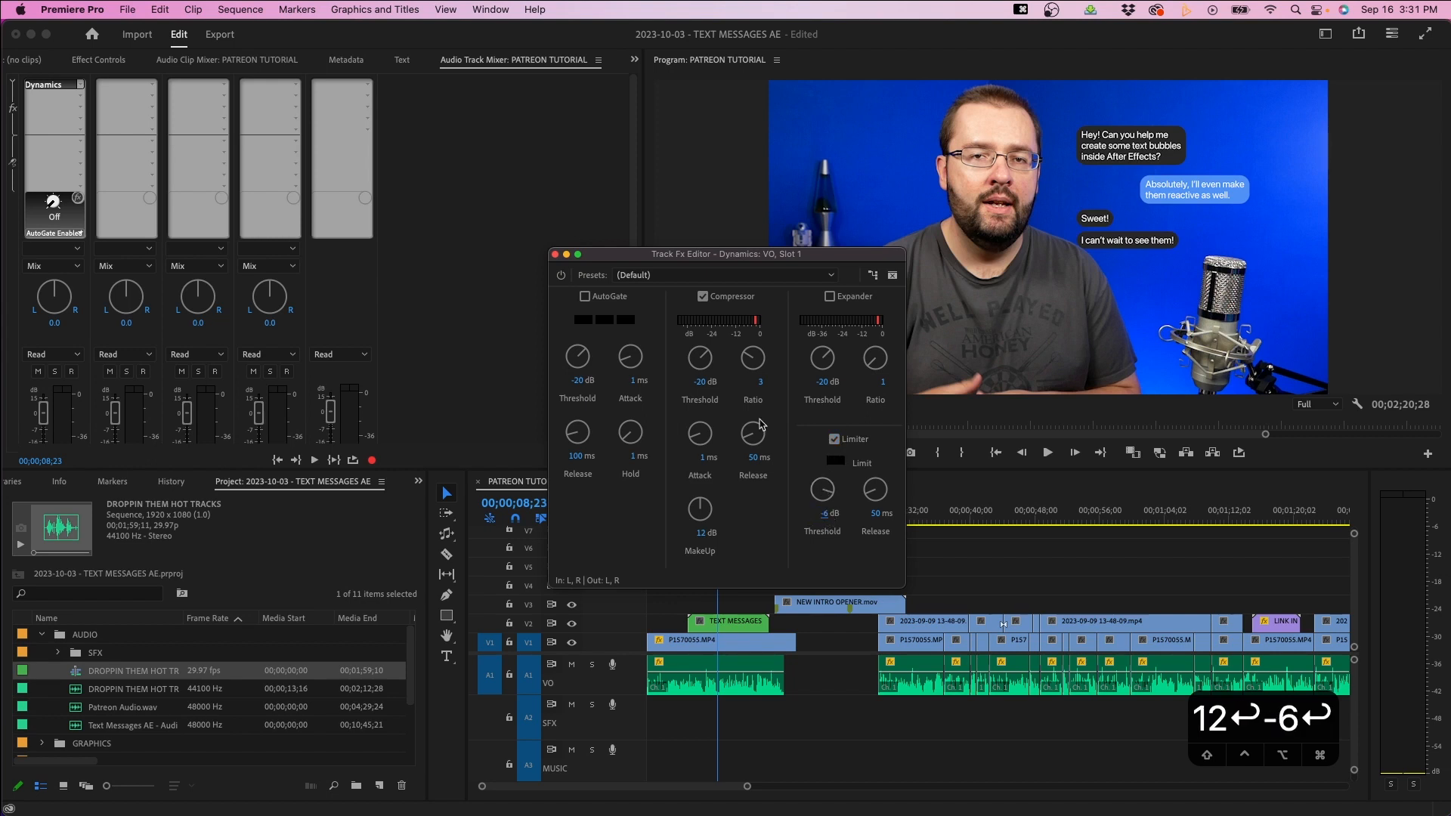
{"action": "left_click", "coordinate": [555, 255]}
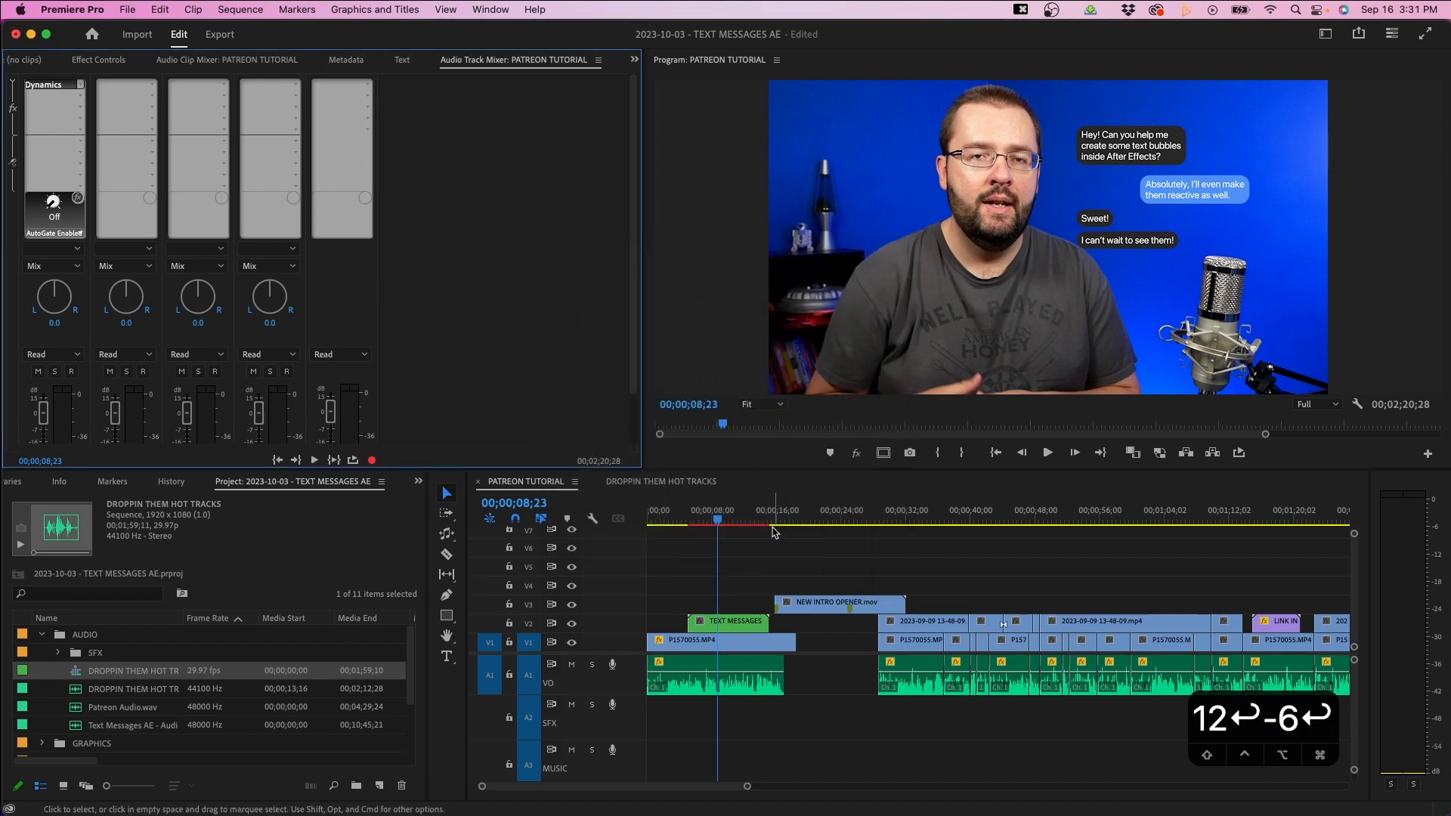
Play back the compressed voiceover and add a Parametric Equalizer as the VO track's second effect.
{"action": "left_click", "coordinate": [680, 517]}
{"action": "key", "text": "space"}
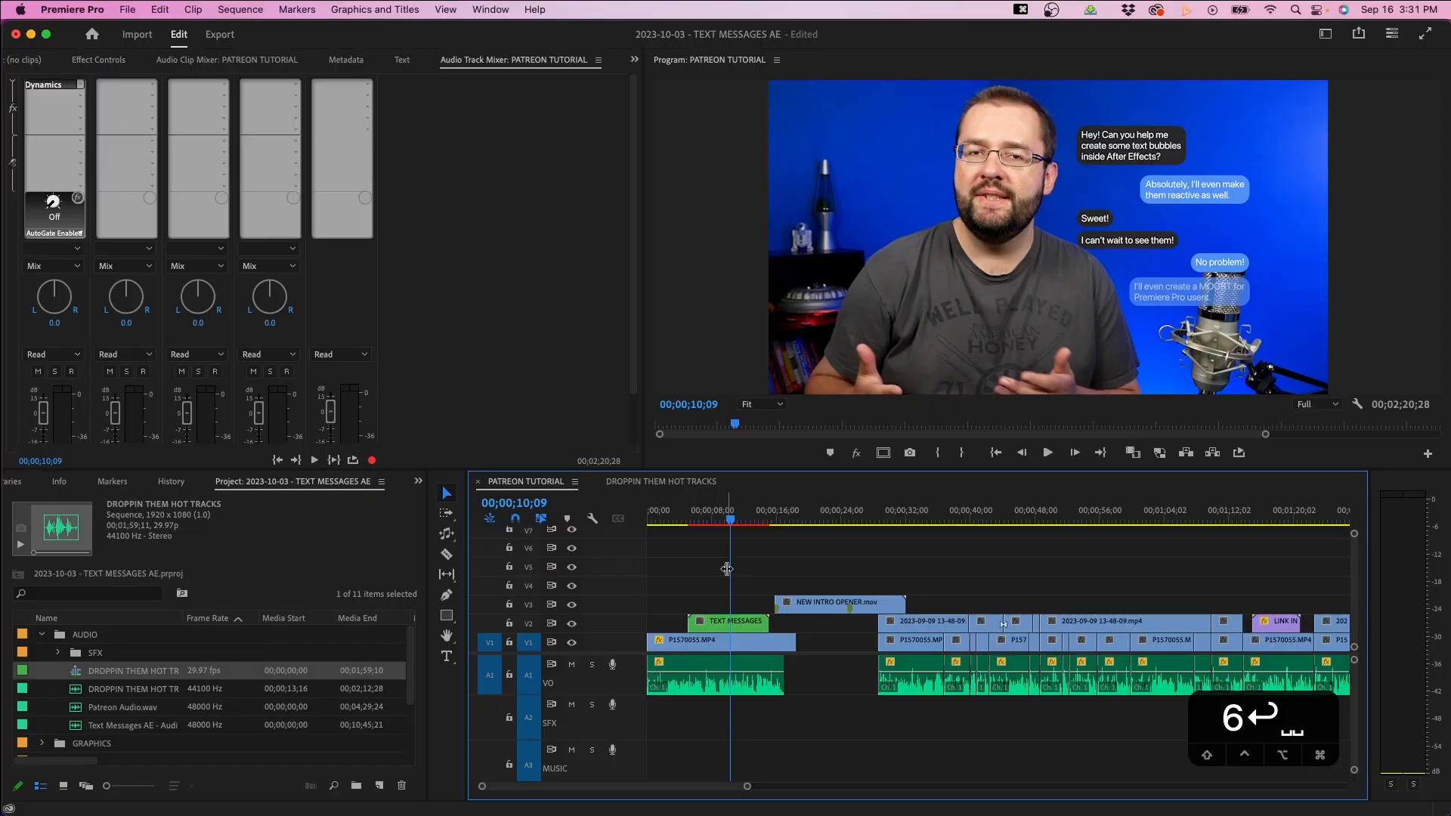
{"action": "left_click", "coordinate": [80, 97]}
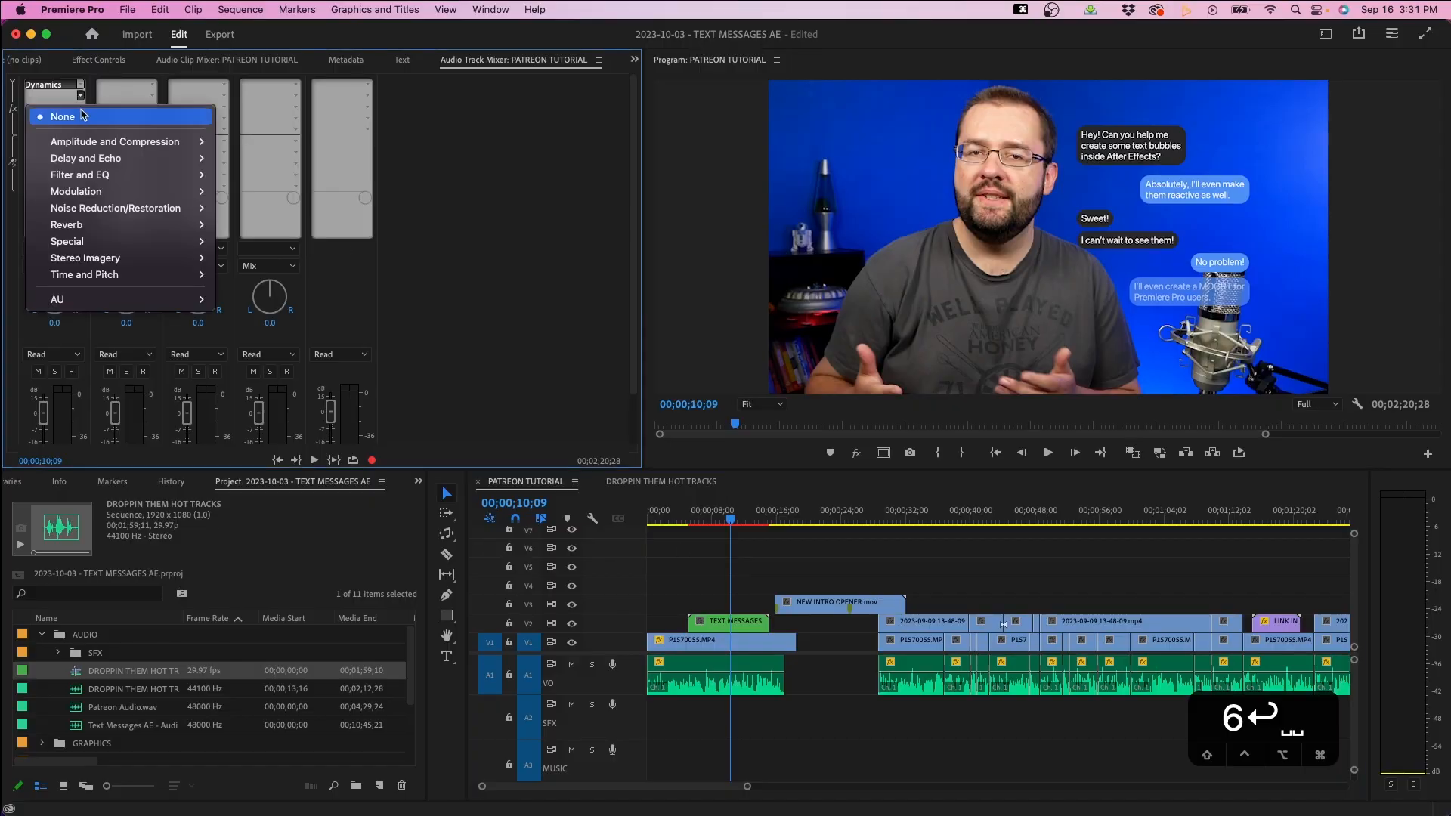
{"action": "mouse_move", "coordinate": [123, 175]}
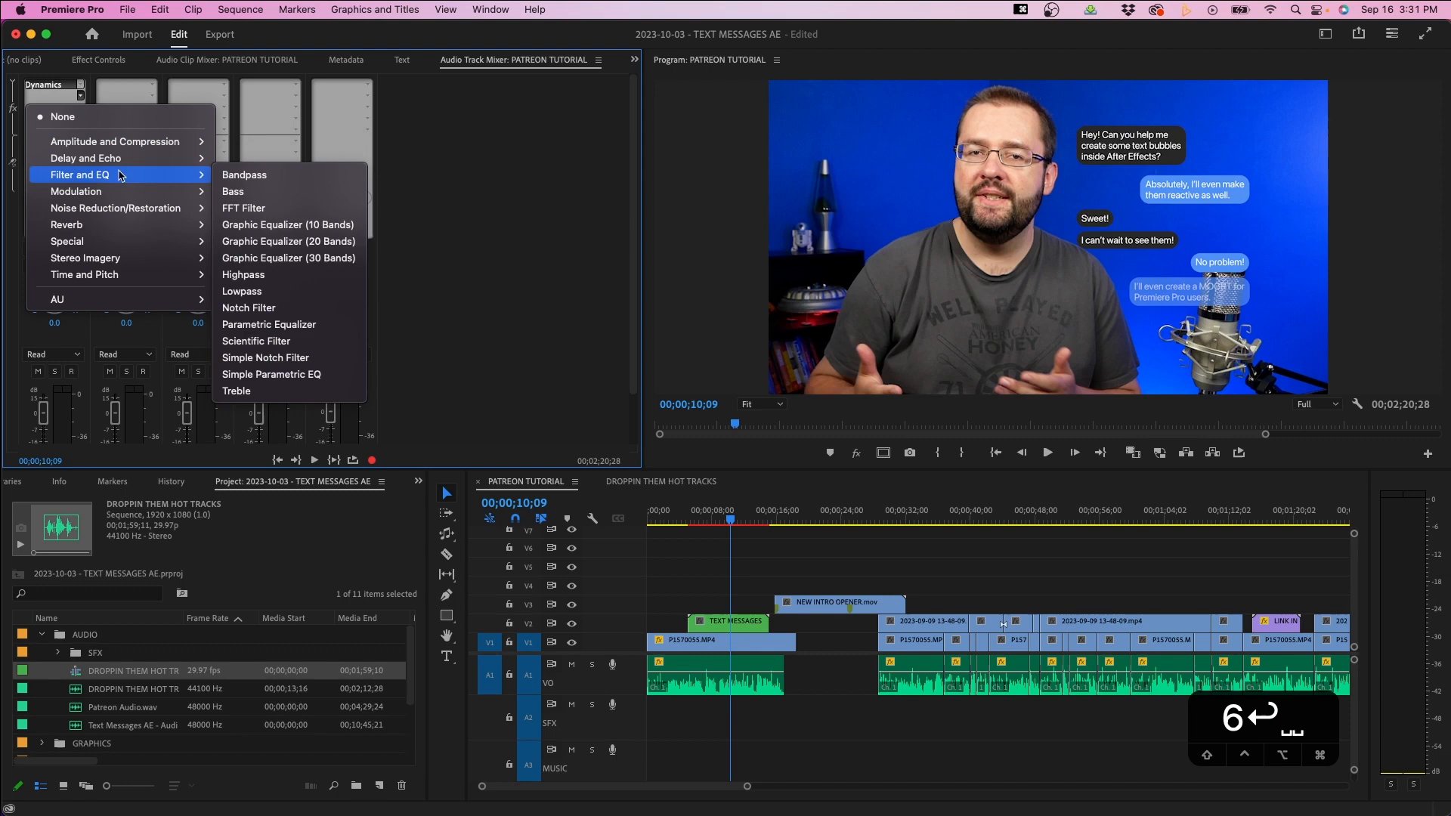
{"action": "left_click", "coordinate": [258, 325]}
Move the equalizer's H band to about 15723 Hz and boost band 5 by about 5.2 dB near 10048 Hz with Q 0.9.
{"action": "double_click", "coordinate": [49, 97]}
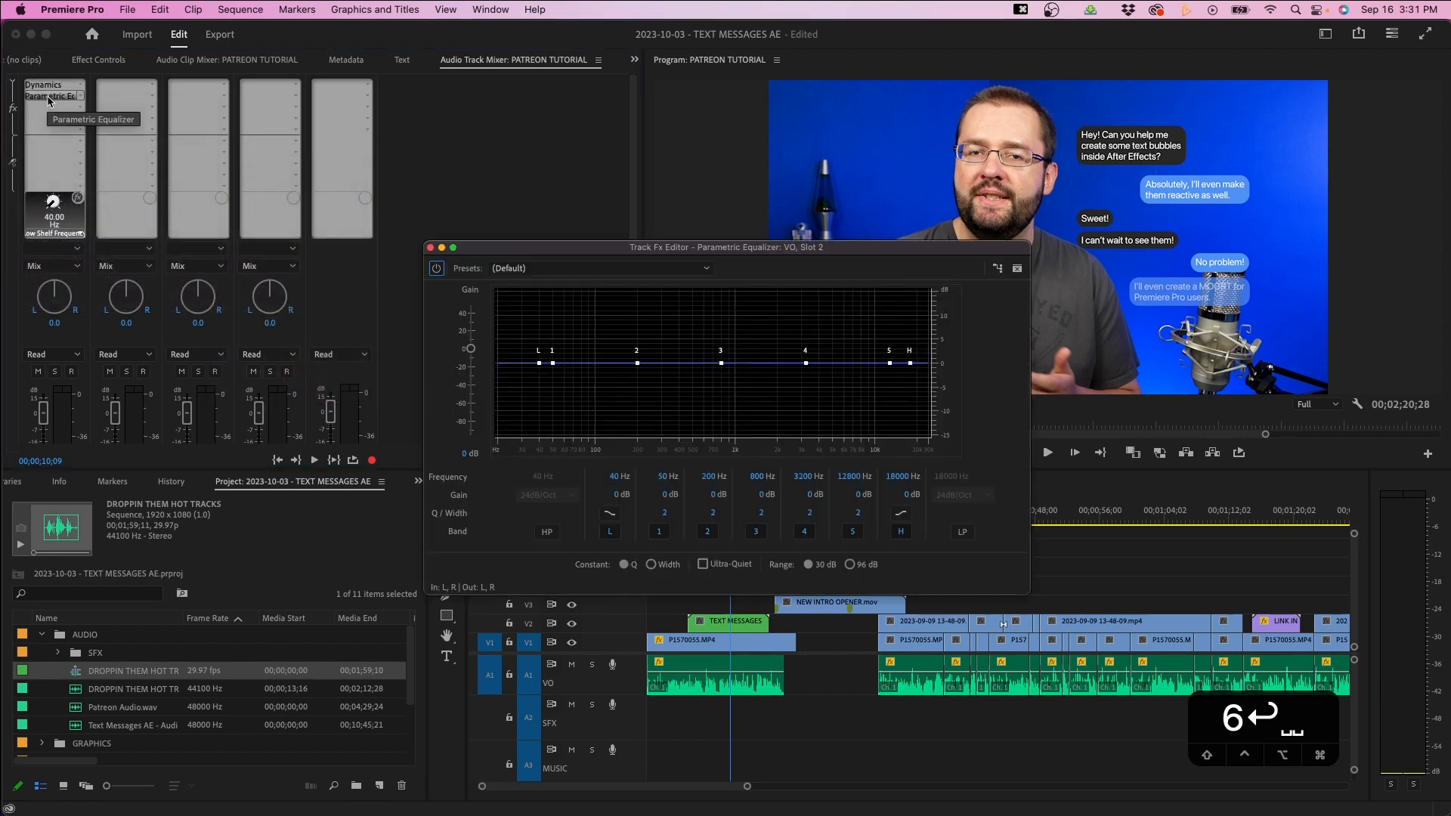
{"action": "left_click_drag", "start_coordinate": [910, 363], "coordinate": [902, 363]}
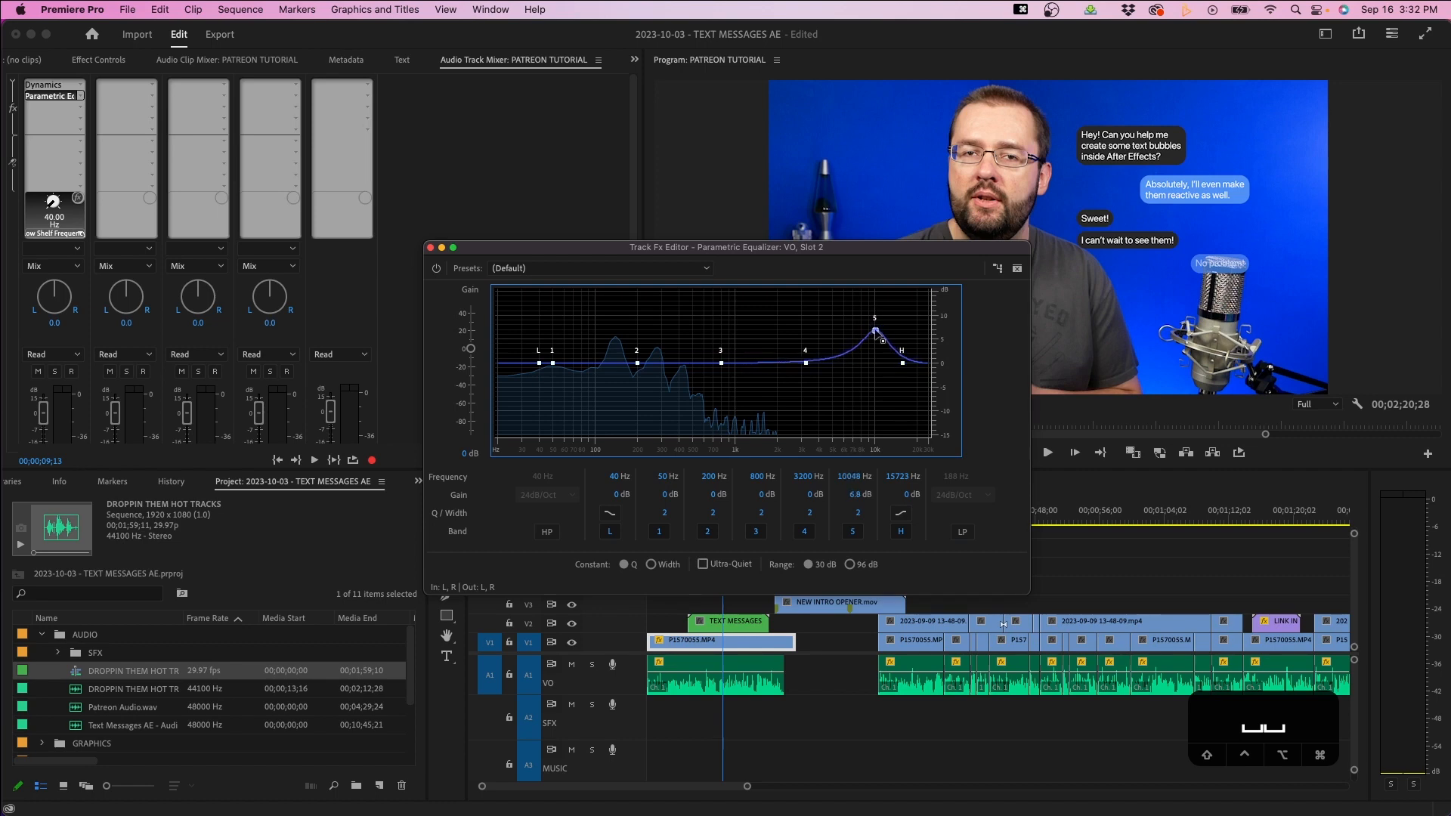
{"action": "left_click_drag", "start_coordinate": [859, 517], "coordinate": [848, 513]}
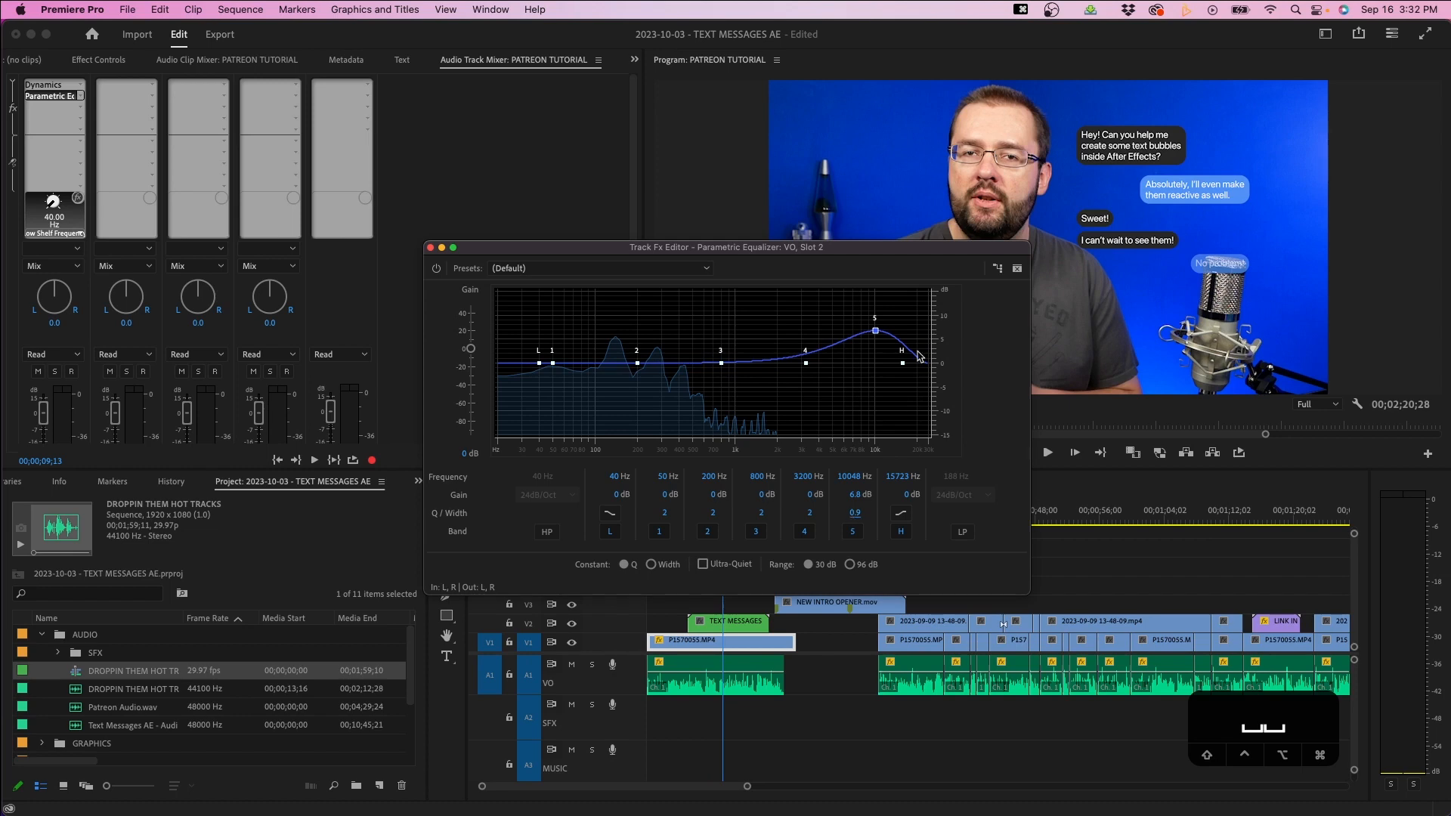
{"action": "left_click_drag", "start_coordinate": [875, 332], "coordinate": [875, 339]}
Boost equalizer band 2 by about 5 dB near 100 Hz with Q 7.9 and enable the high-pass filter at about 62 Hz.
{"action": "left_click_drag", "start_coordinate": [637, 363], "coordinate": [636, 309]}
{"action": "left_click_drag", "start_coordinate": [711, 516], "coordinate": [740, 514]}
{"action": "left_click_drag", "start_coordinate": [636, 309], "coordinate": [605, 346]}
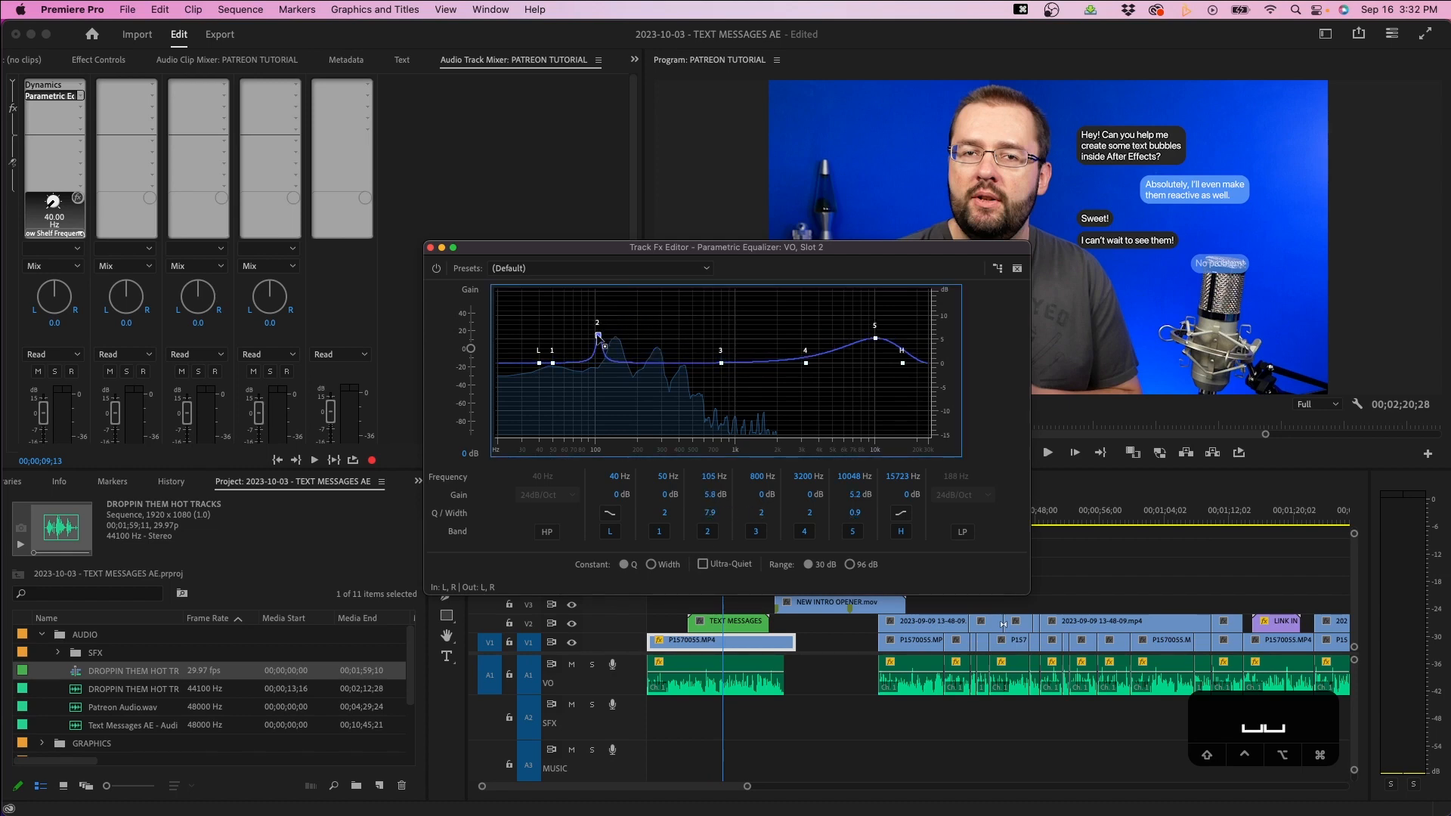
{"action": "left_click", "coordinate": [547, 532]}
{"action": "left_click", "coordinate": [539, 364]}
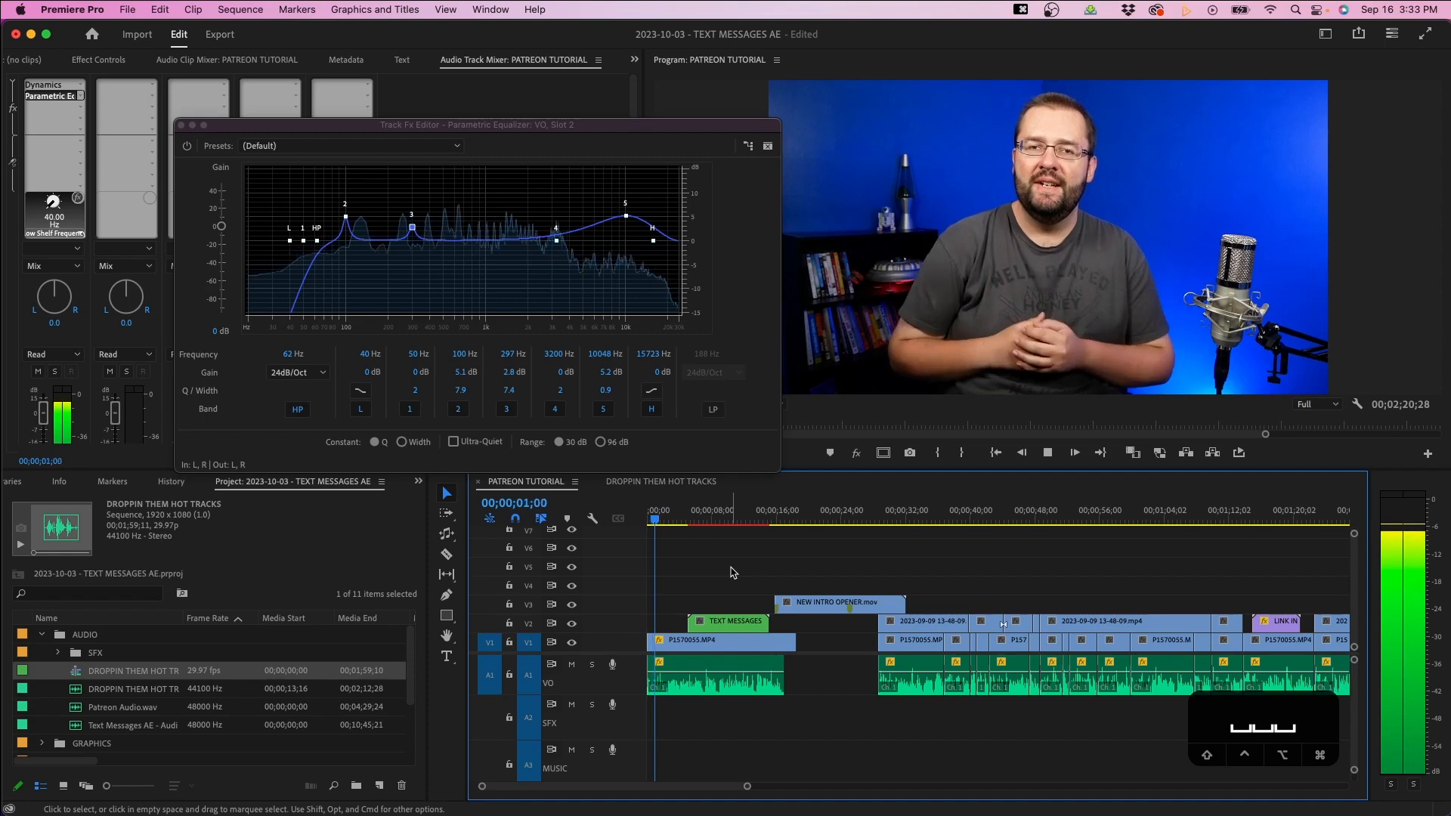
Toggle the Parametric Equalizer's bypass while the voiceover plays to compare the sound.
{"action": "left_click", "coordinate": [437, 130]}
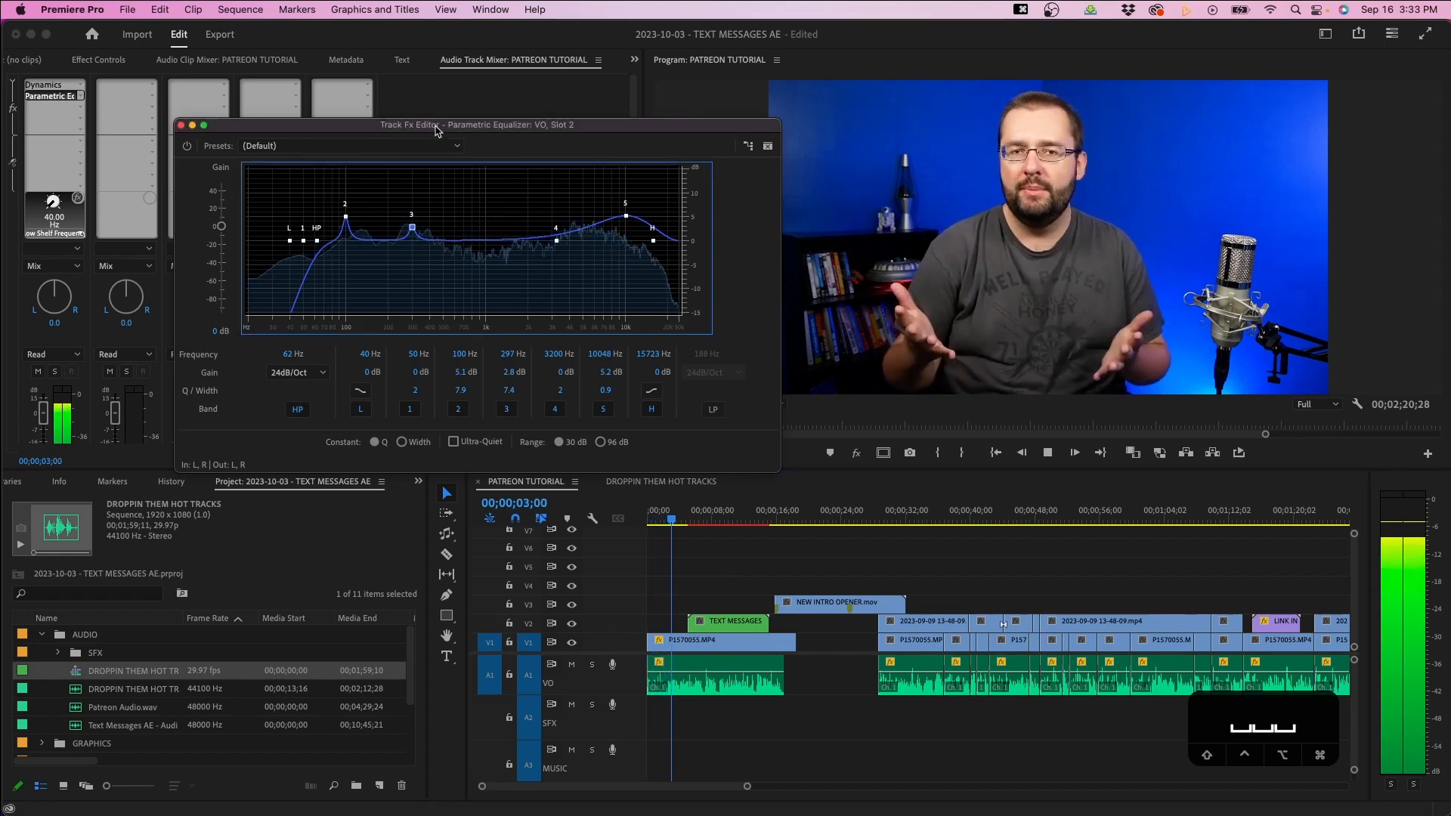
{"action": "left_click", "coordinate": [188, 148]}
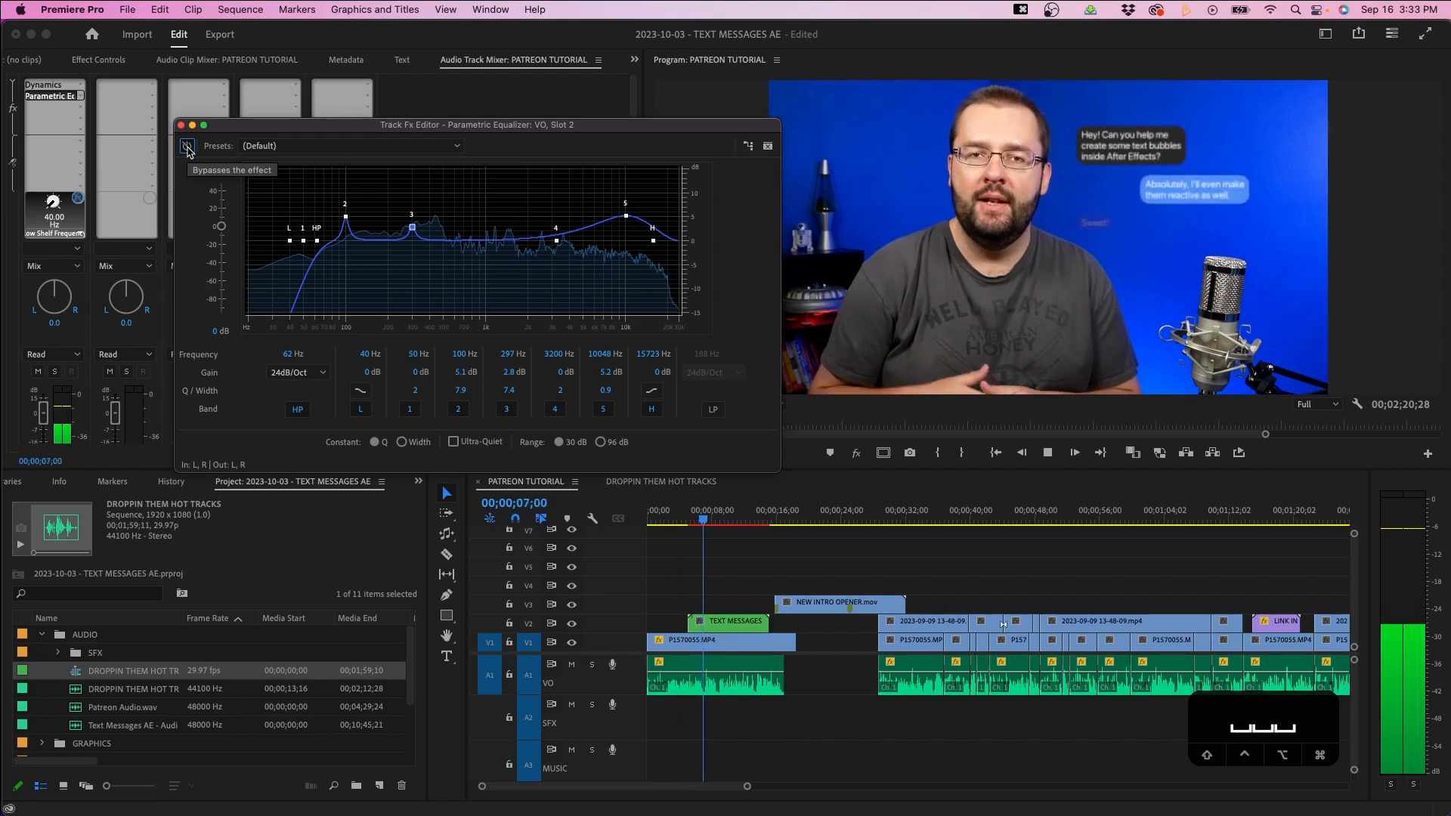
Switch the equalizer's bypass state once more during voiceover playback.
{"action": "left_click", "coordinate": [188, 147]}
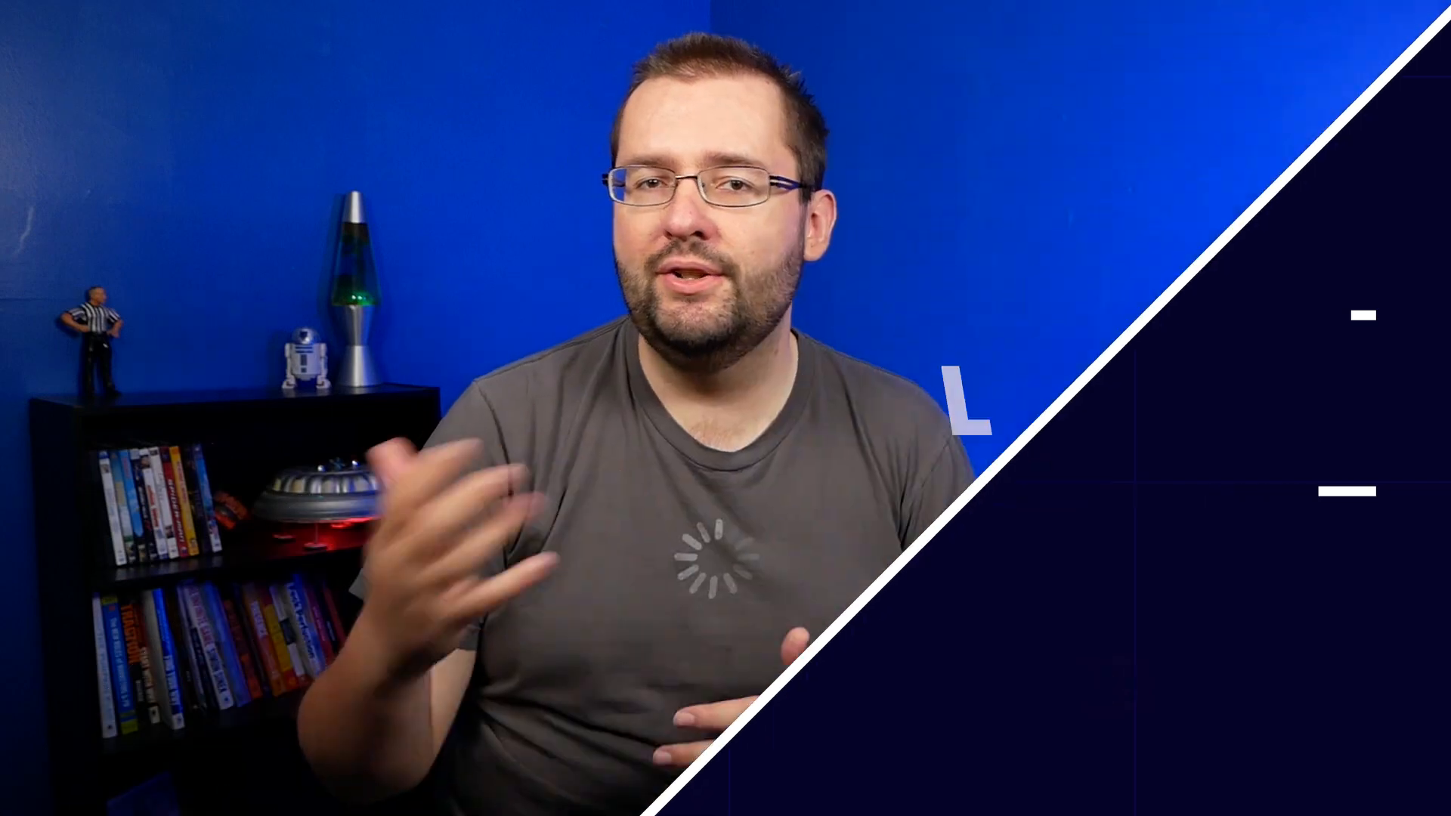
Place DROPPIN THEM HOT TRACKS.wav at the sequence start on the SFX track and try to extend its end past the video.
{"action": "left_click_drag", "start_coordinate": [124, 688], "coordinate": [650, 724]}
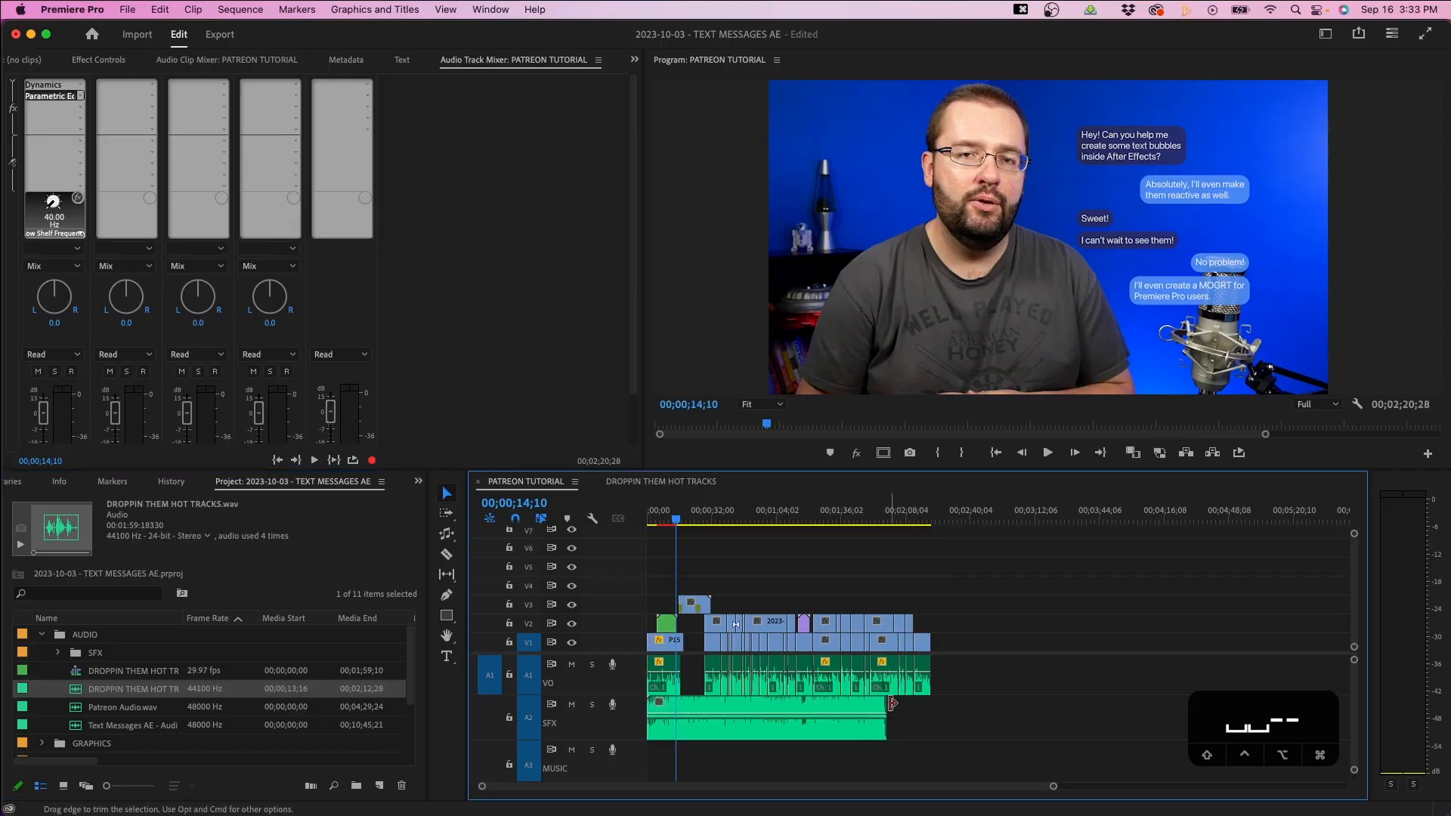
{"action": "left_click_drag", "start_coordinate": [881, 704], "coordinate": [989, 711]}
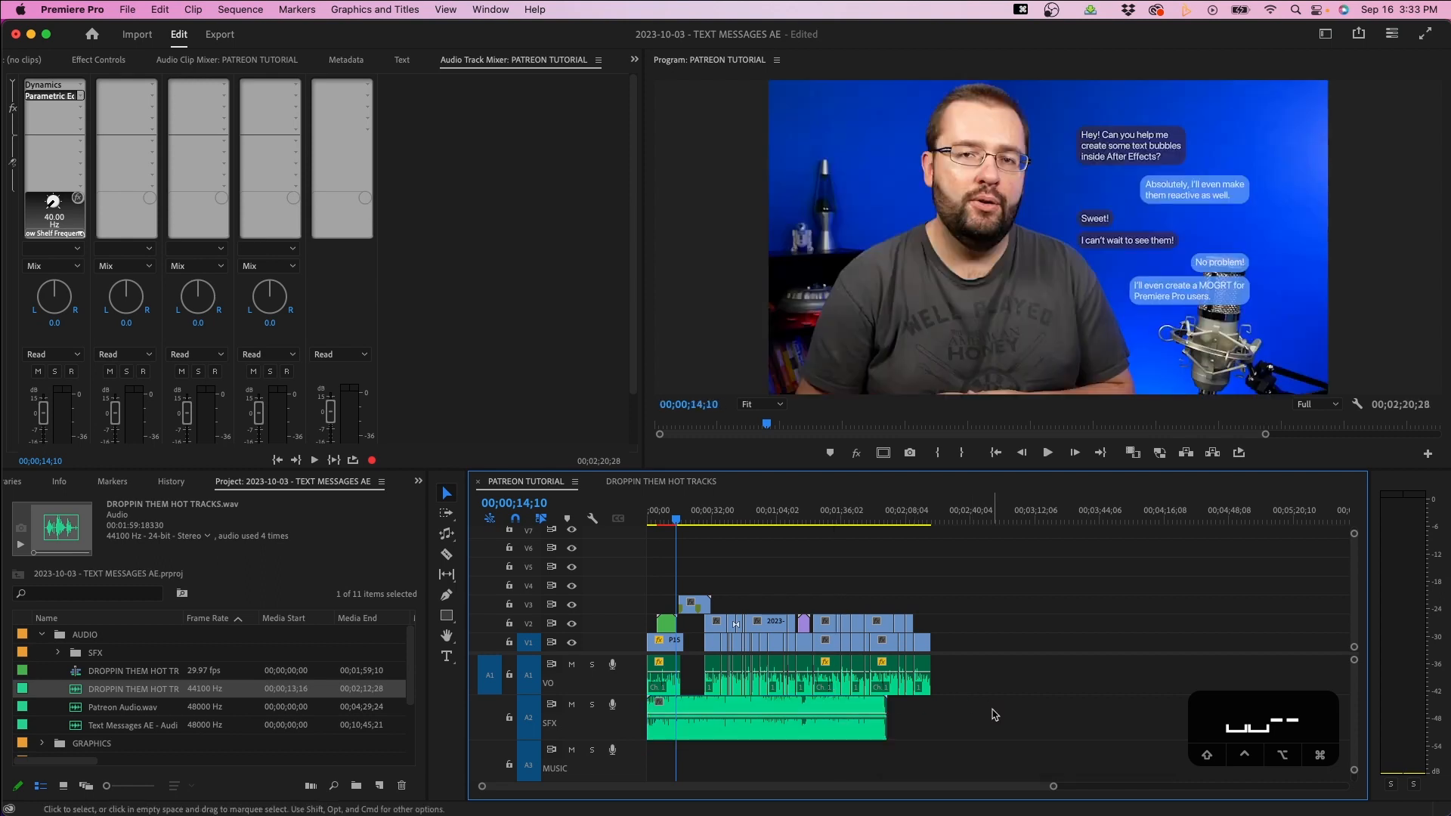
Extend the music clip past the end of the video with the Remix tool, to a target duration of 00;02;26;22, and show its customization options.
{"action": "left_click", "coordinate": [867, 705]}
{"action": "left_click", "coordinate": [446, 533]}
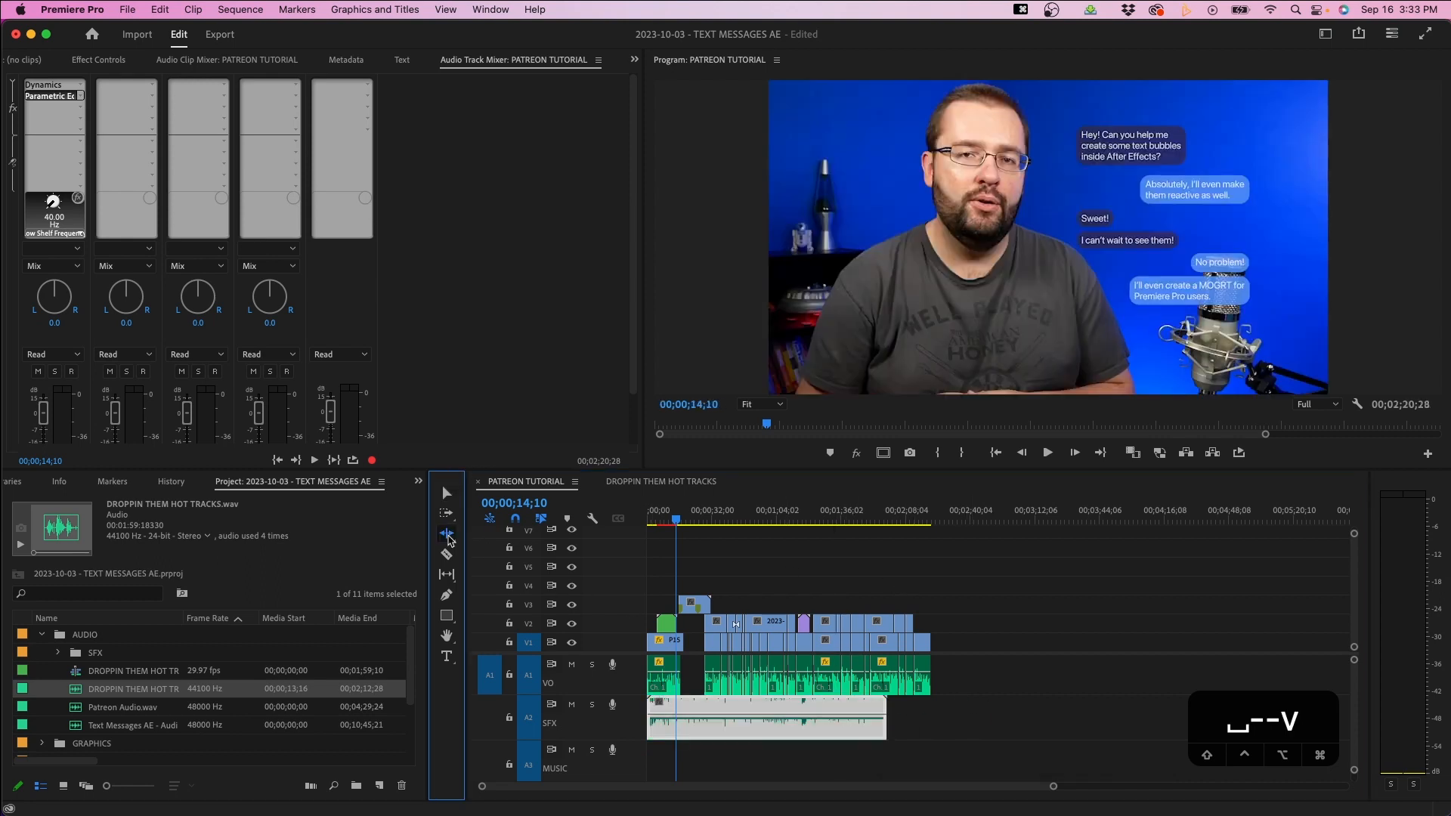
{"action": "left_click", "coordinate": [506, 579]}
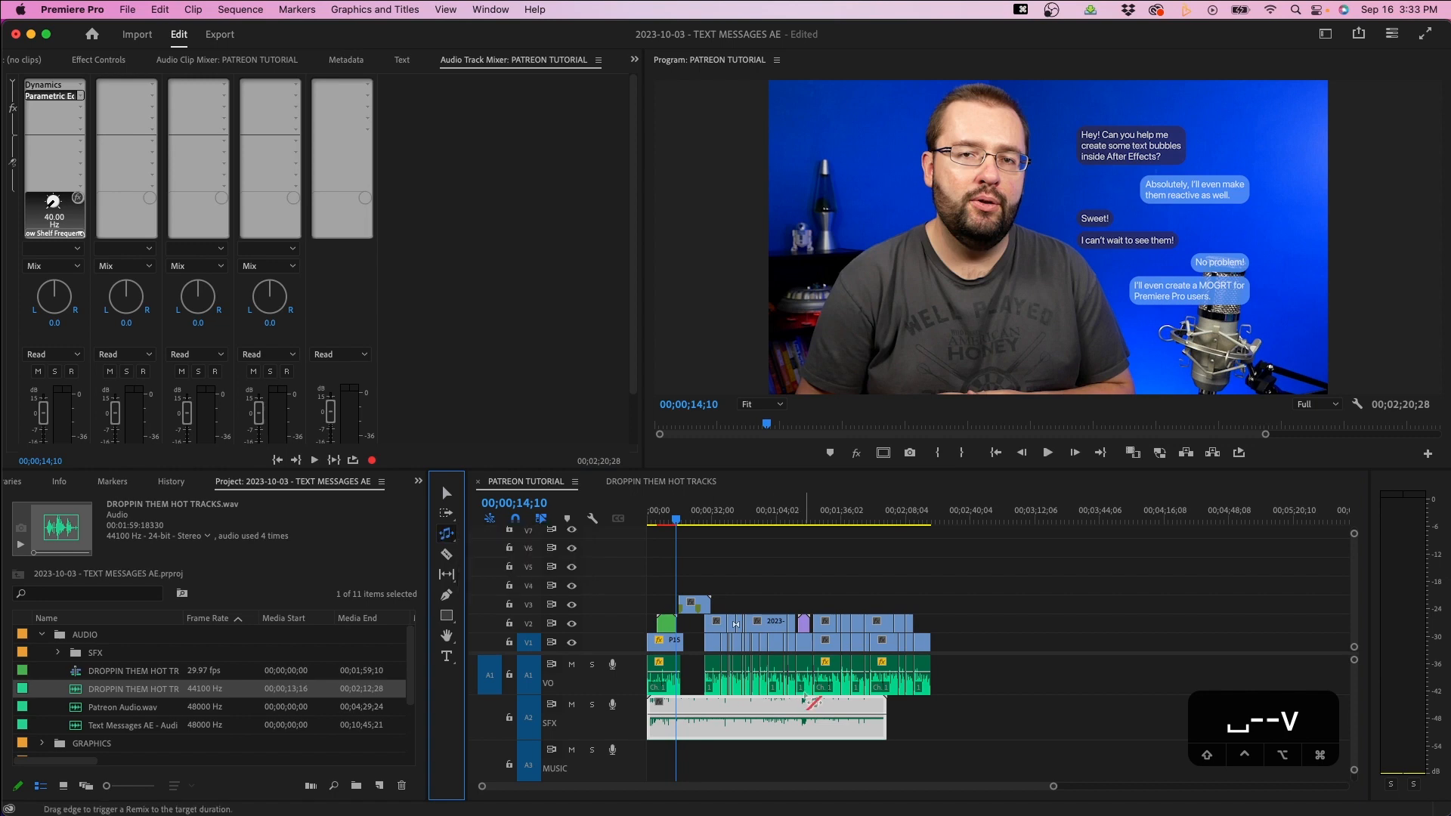
{"action": "left_click_drag", "start_coordinate": [888, 709], "coordinate": [945, 716]}
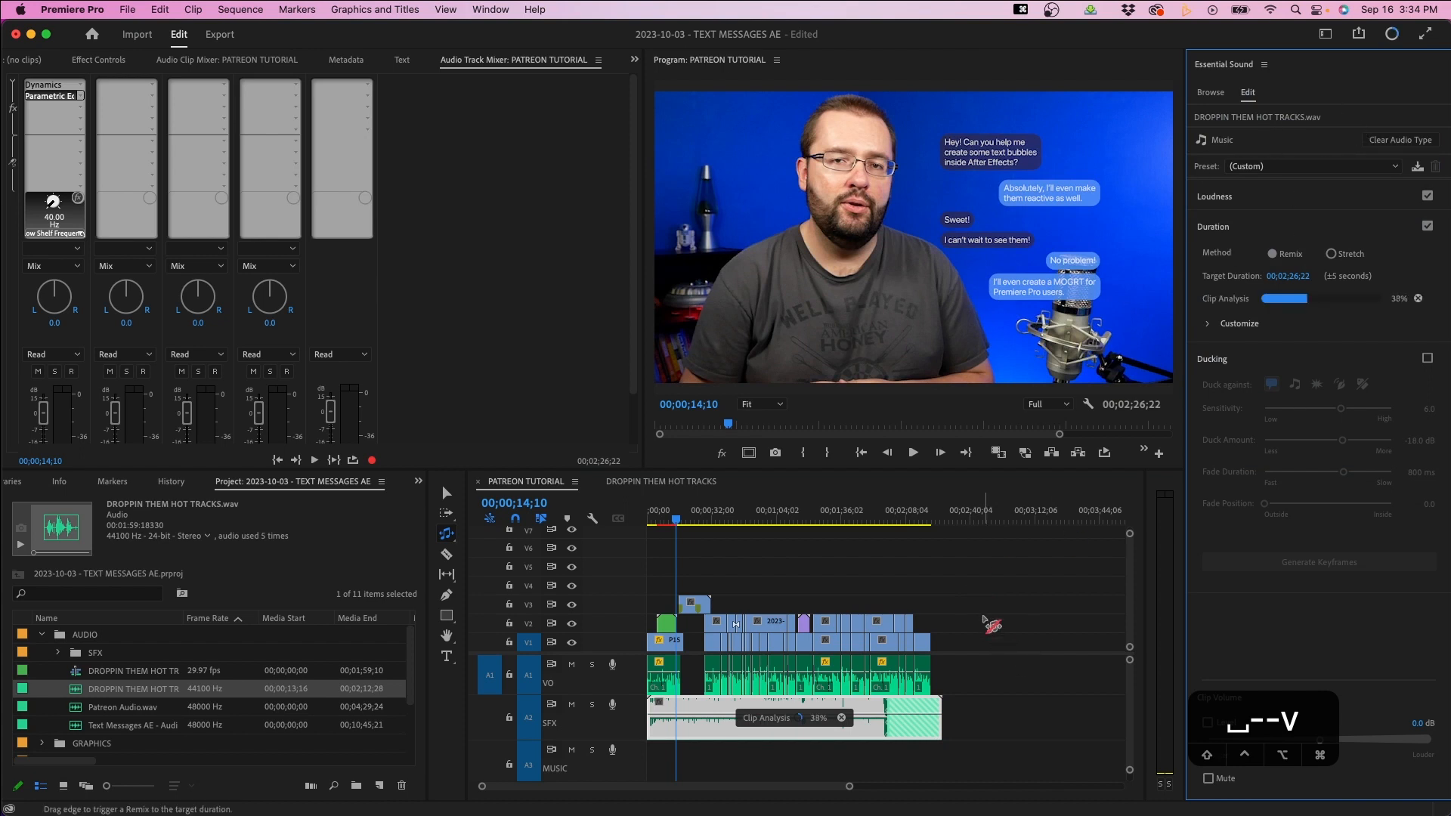
{"action": "left_click", "coordinate": [1210, 325]}
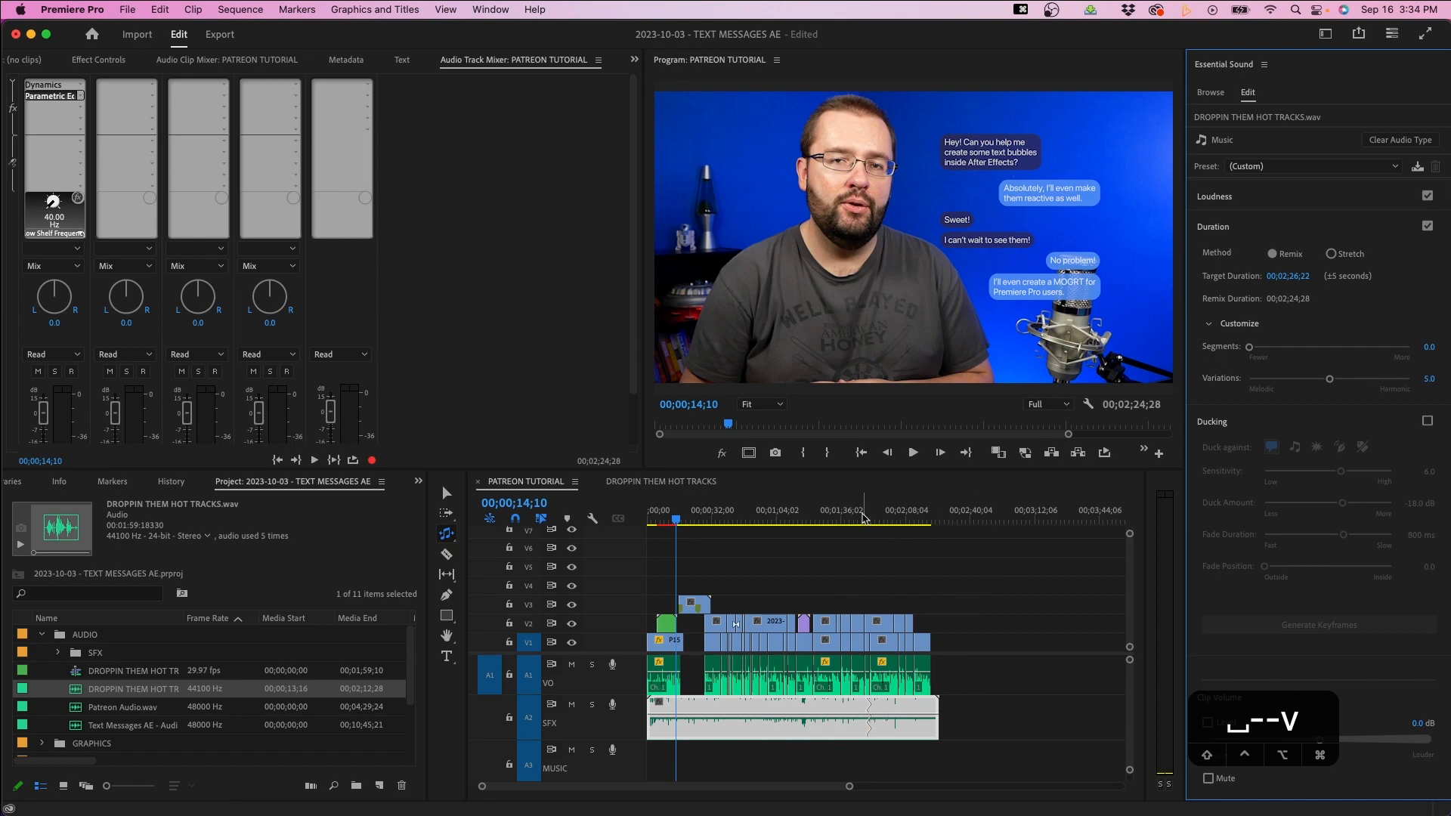
Solo the SFX track and play the music across the remix edit point from about 00;01;48;20.
{"action": "left_click", "coordinate": [866, 517]}
{"action": "key", "text": "equal"}
{"action": "key", "text": "equal"}
{"action": "key", "text": "equal"}
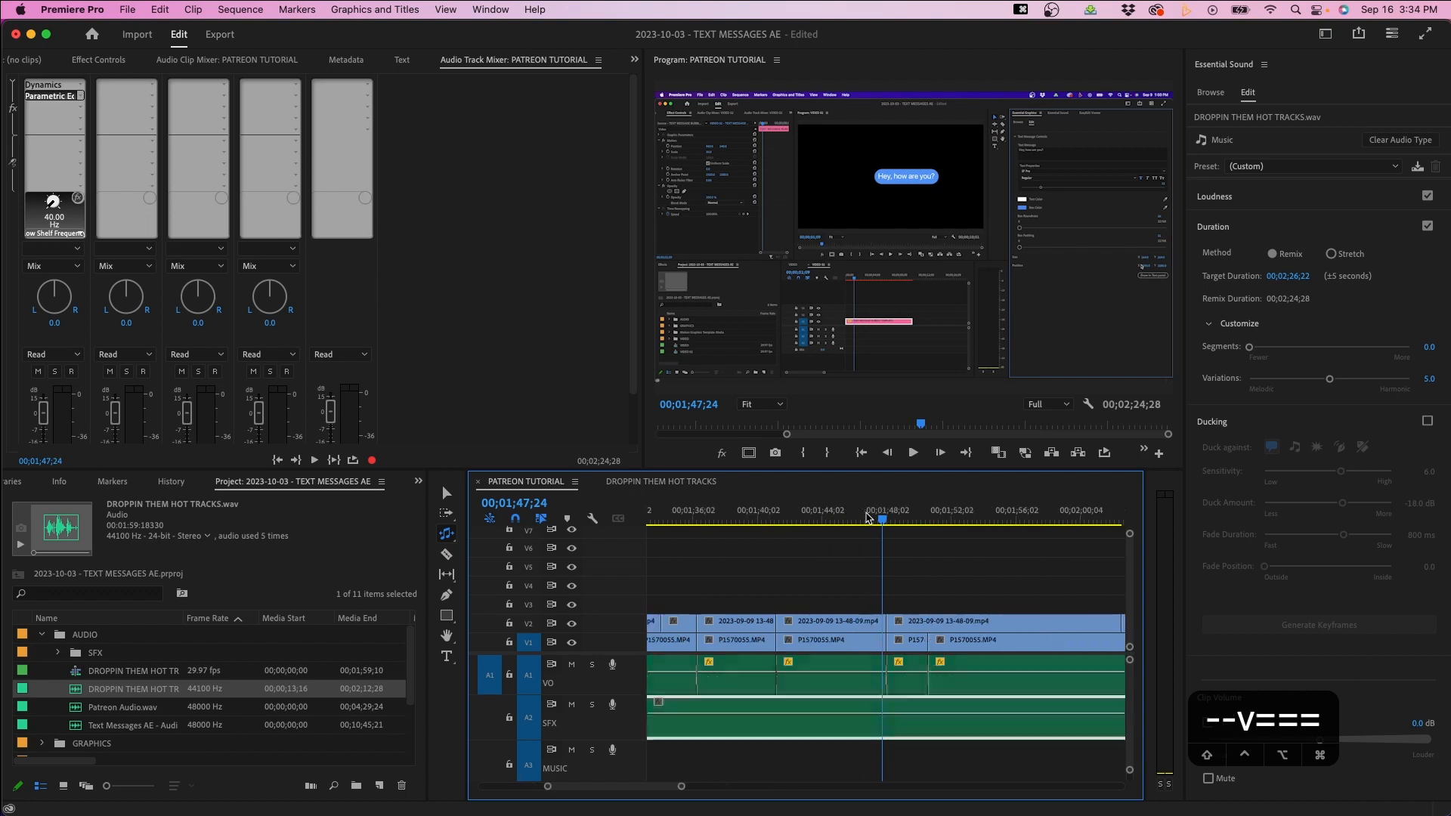
{"action": "left_click", "coordinate": [898, 520]}
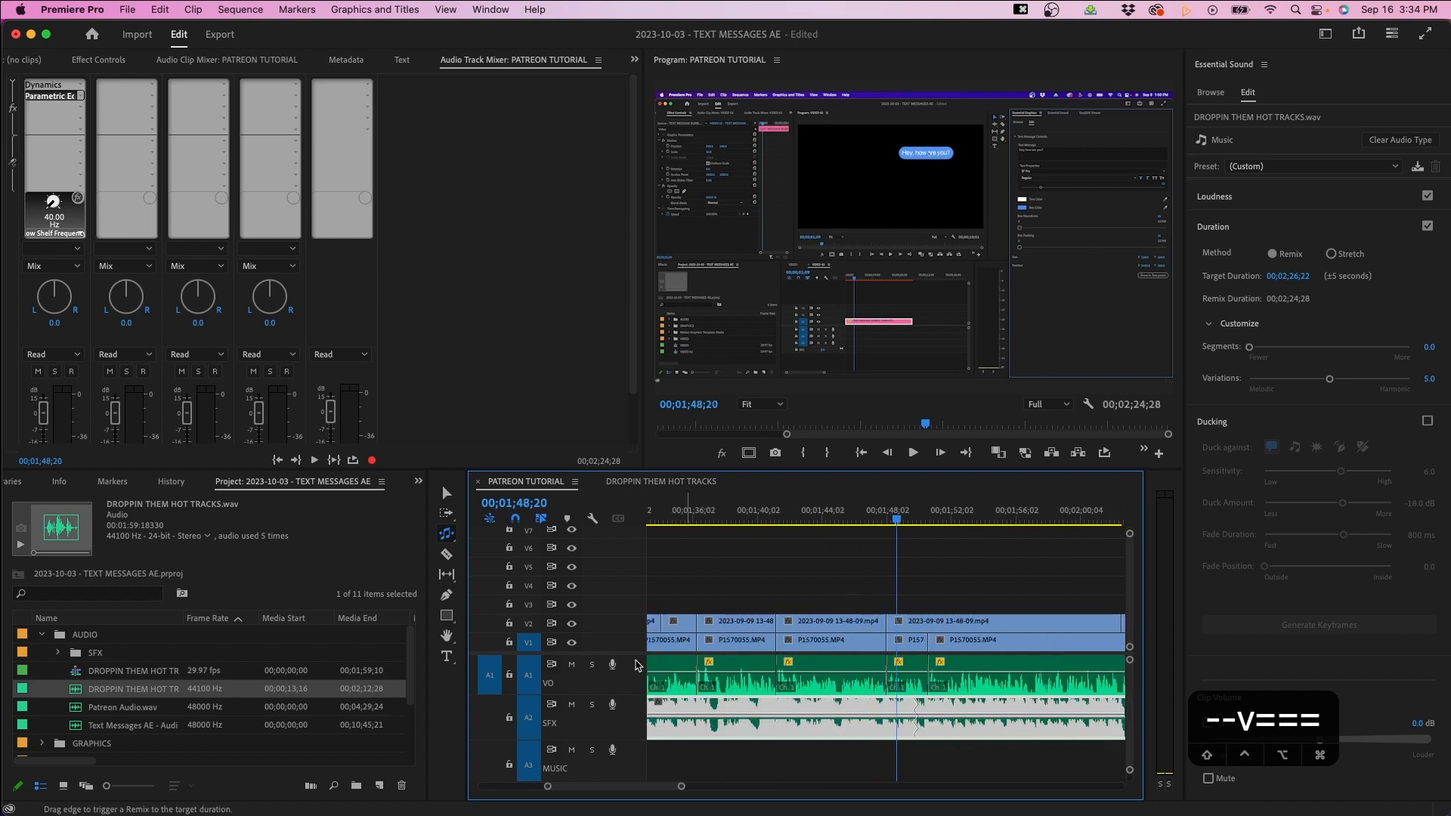
{"action": "key", "text": "space"}
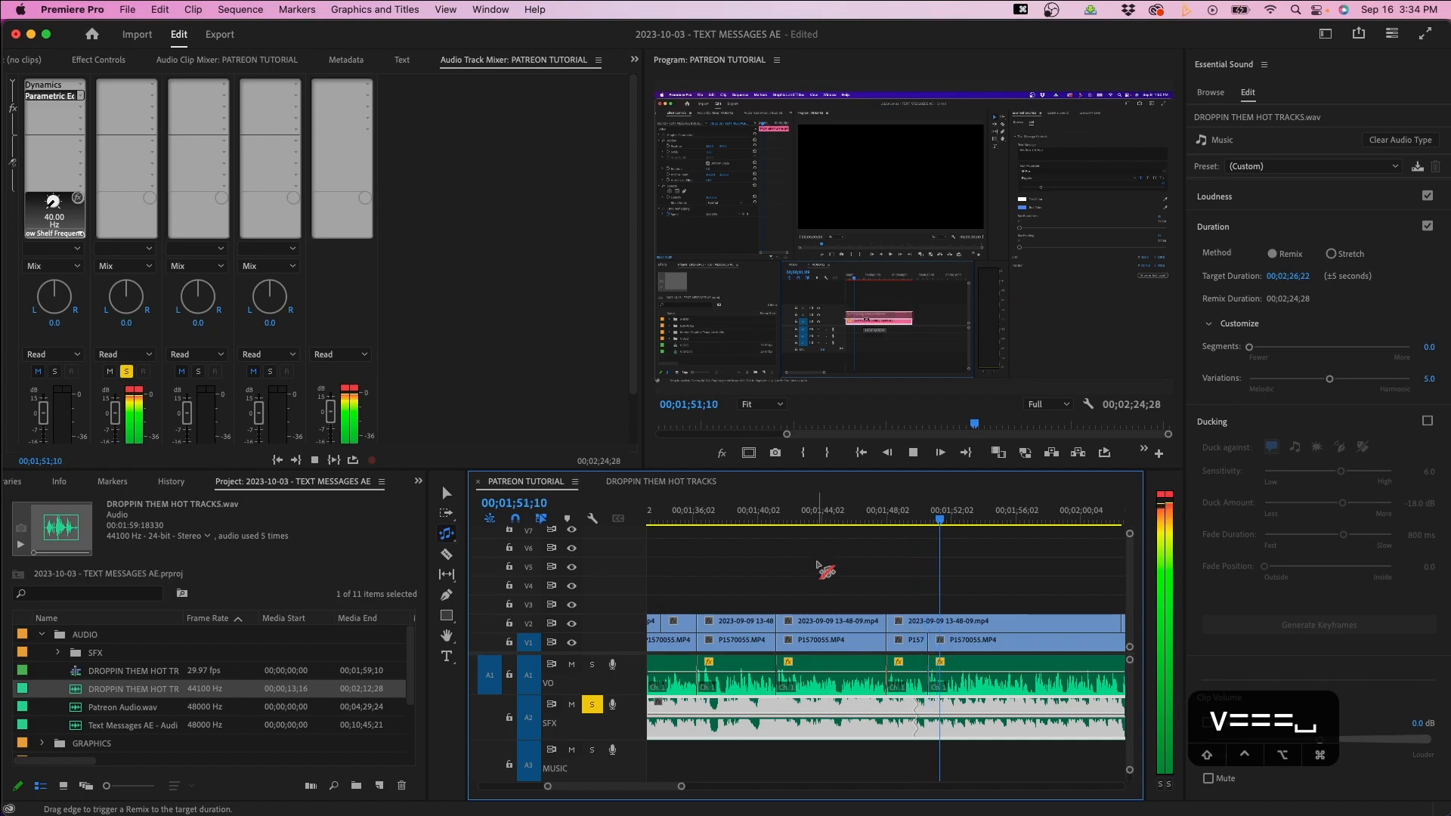
Play the sequence's opening section with voiceover and music together to judge their balance.
{"action": "key", "text": "space"}
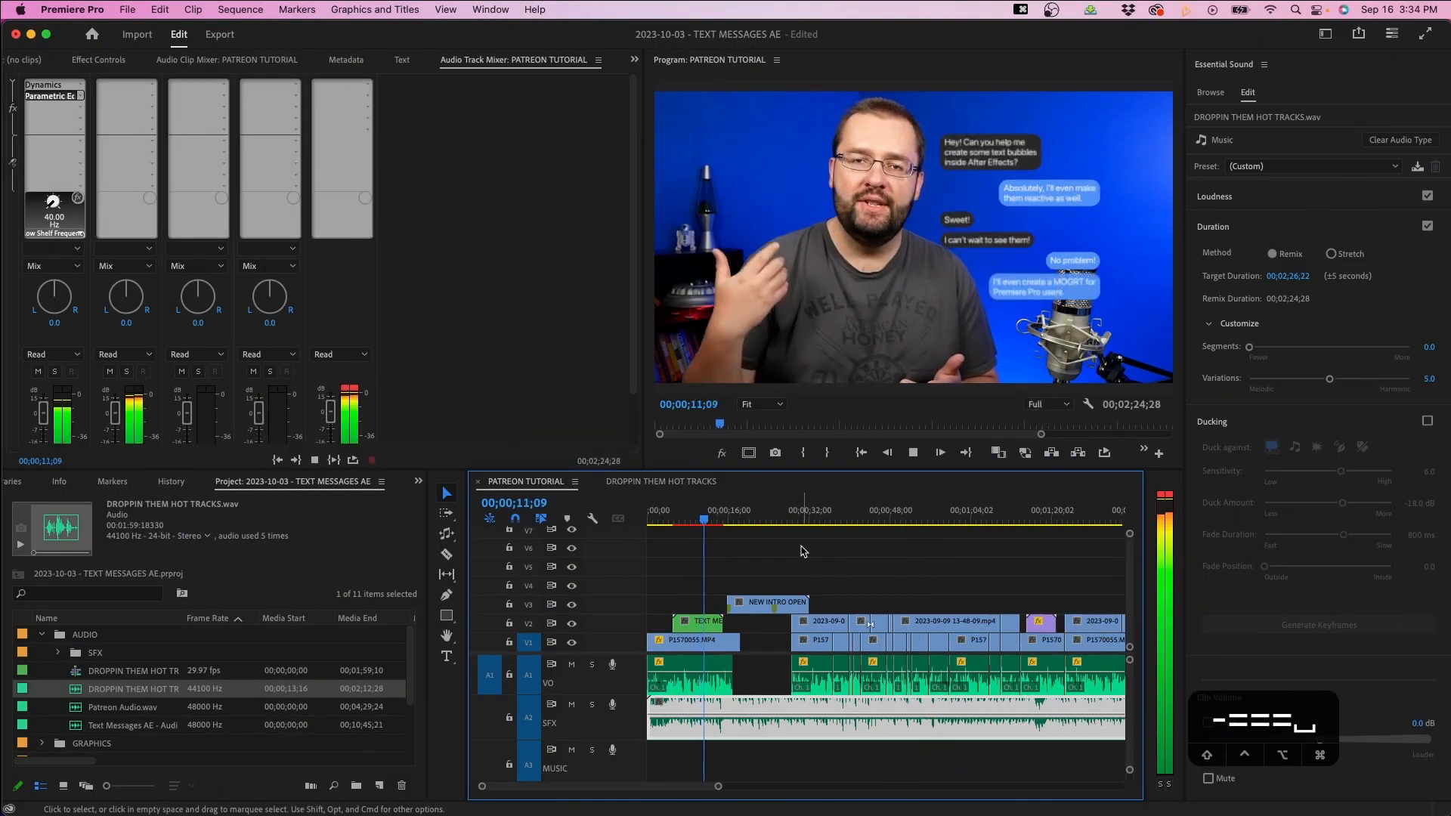
{"action": "key", "text": "space"}
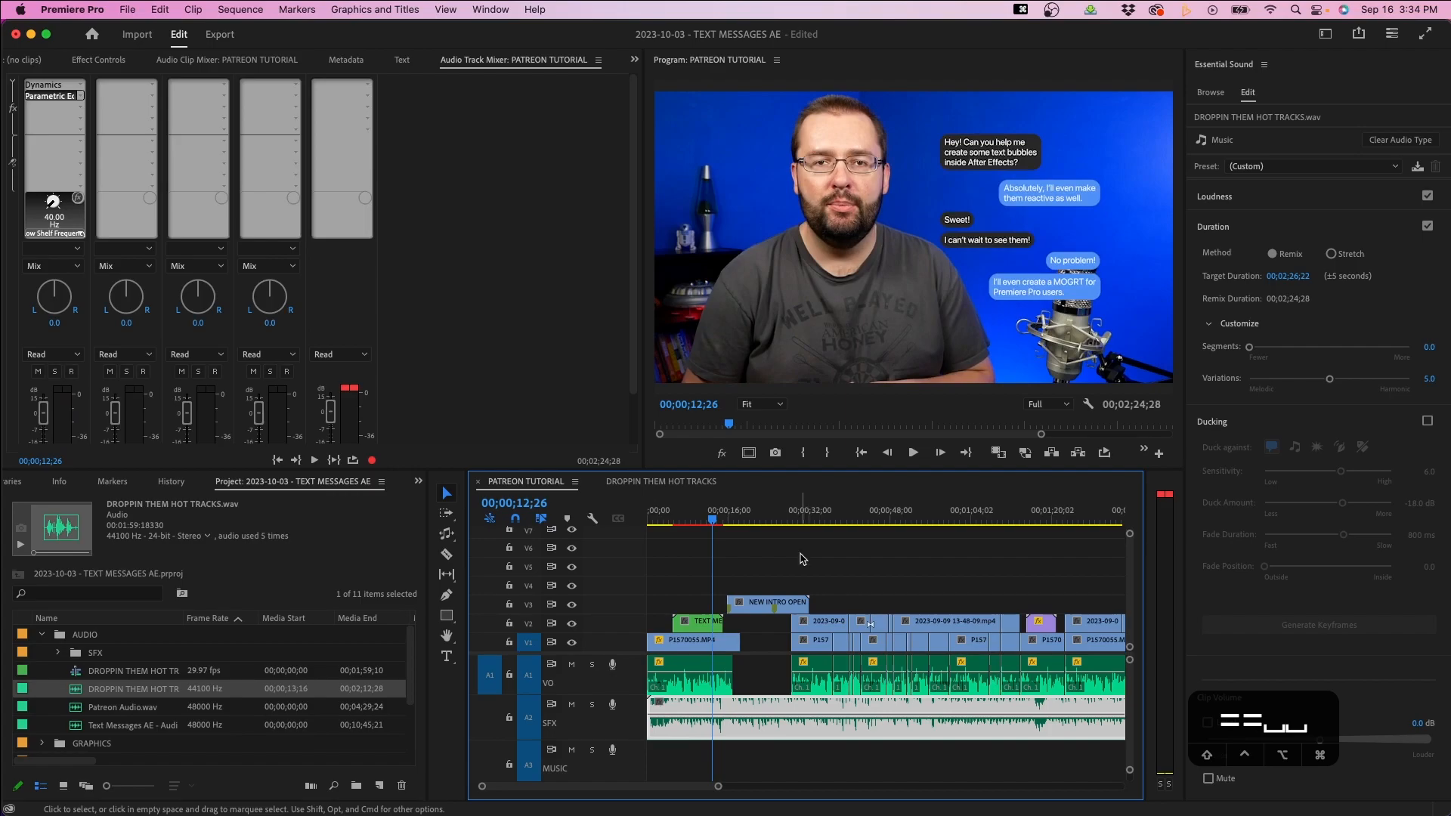
{"action": "left_click", "coordinate": [803, 556]}
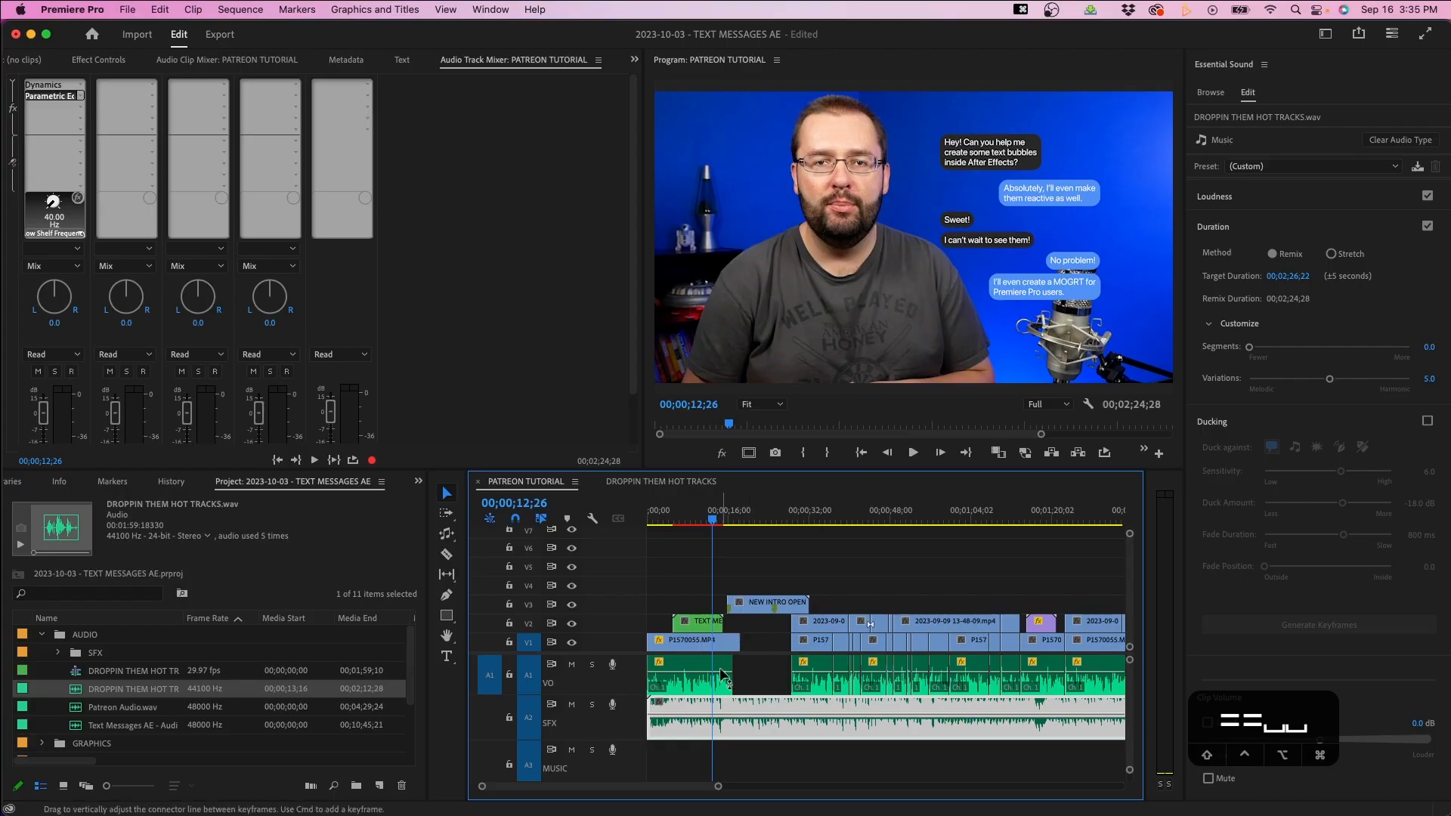
Select all voiceover clips on the VO track with Track Select Forward and tag them as Dialogue in Essential Sound.
{"action": "left_click", "coordinate": [716, 672]}
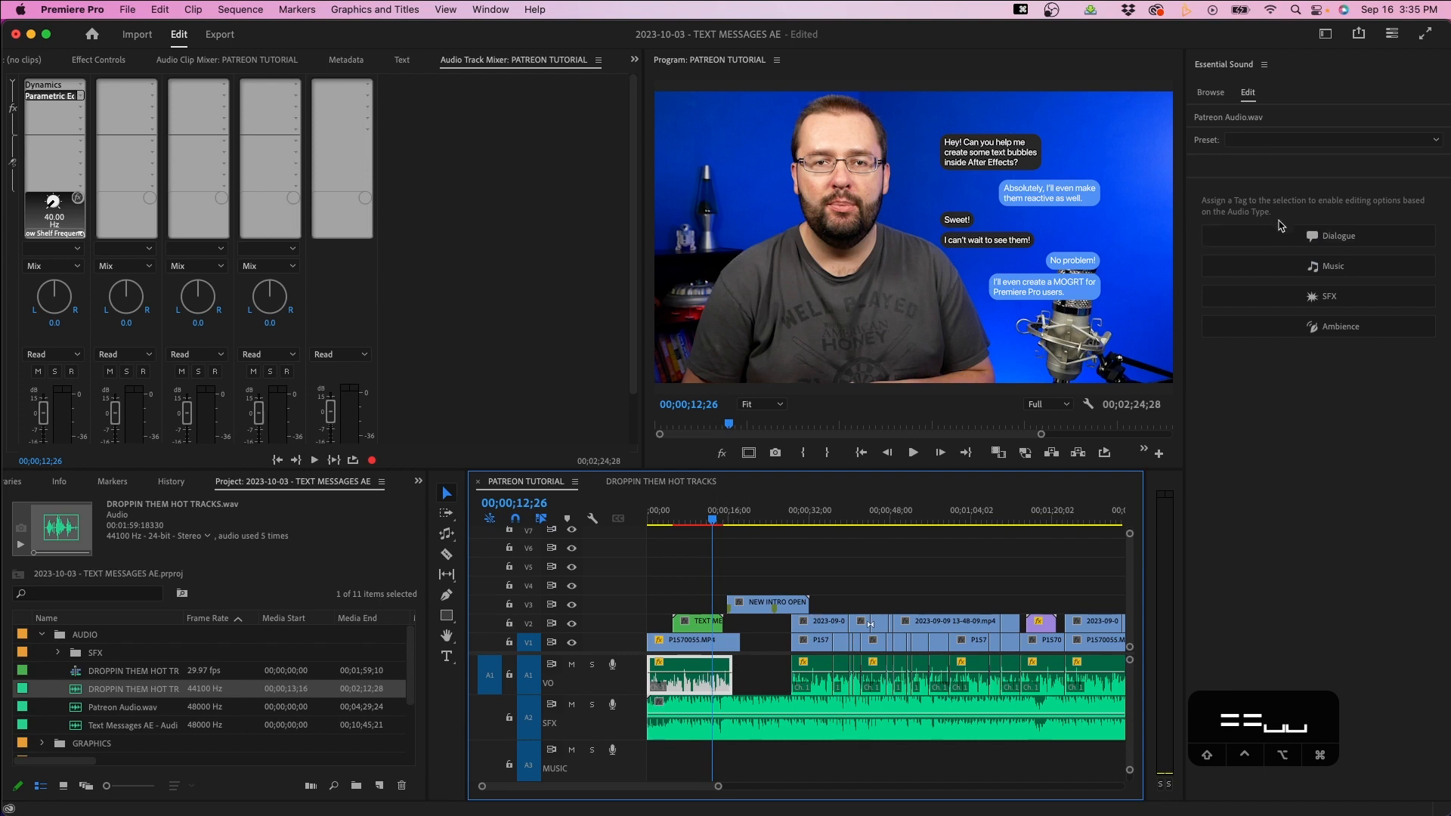
{"action": "left_click", "coordinate": [446, 514]}
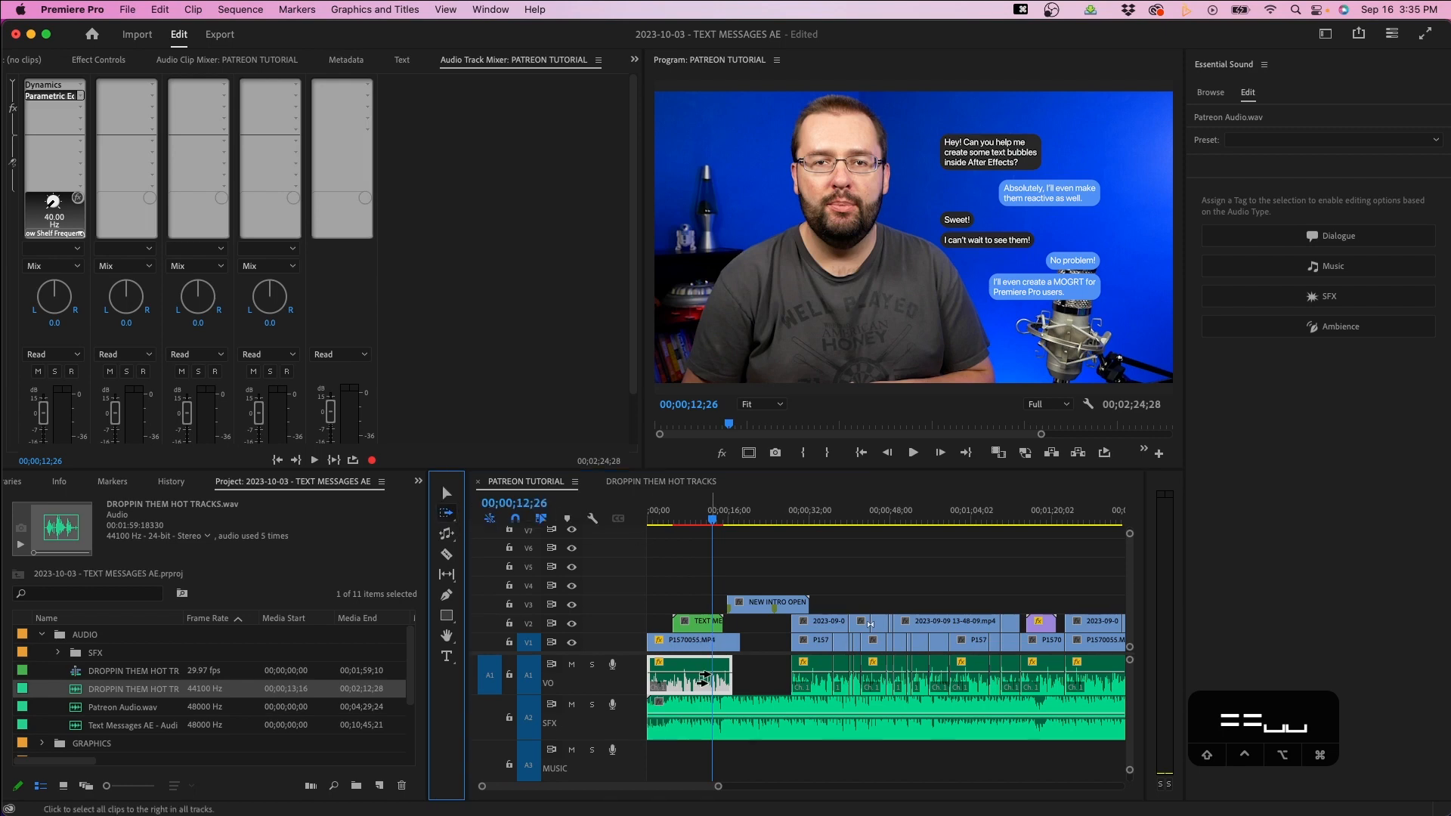
{"action": "left_click", "coordinate": [703, 676]}
{"action": "key", "text": "minus"}
{"action": "key", "text": "minus"}
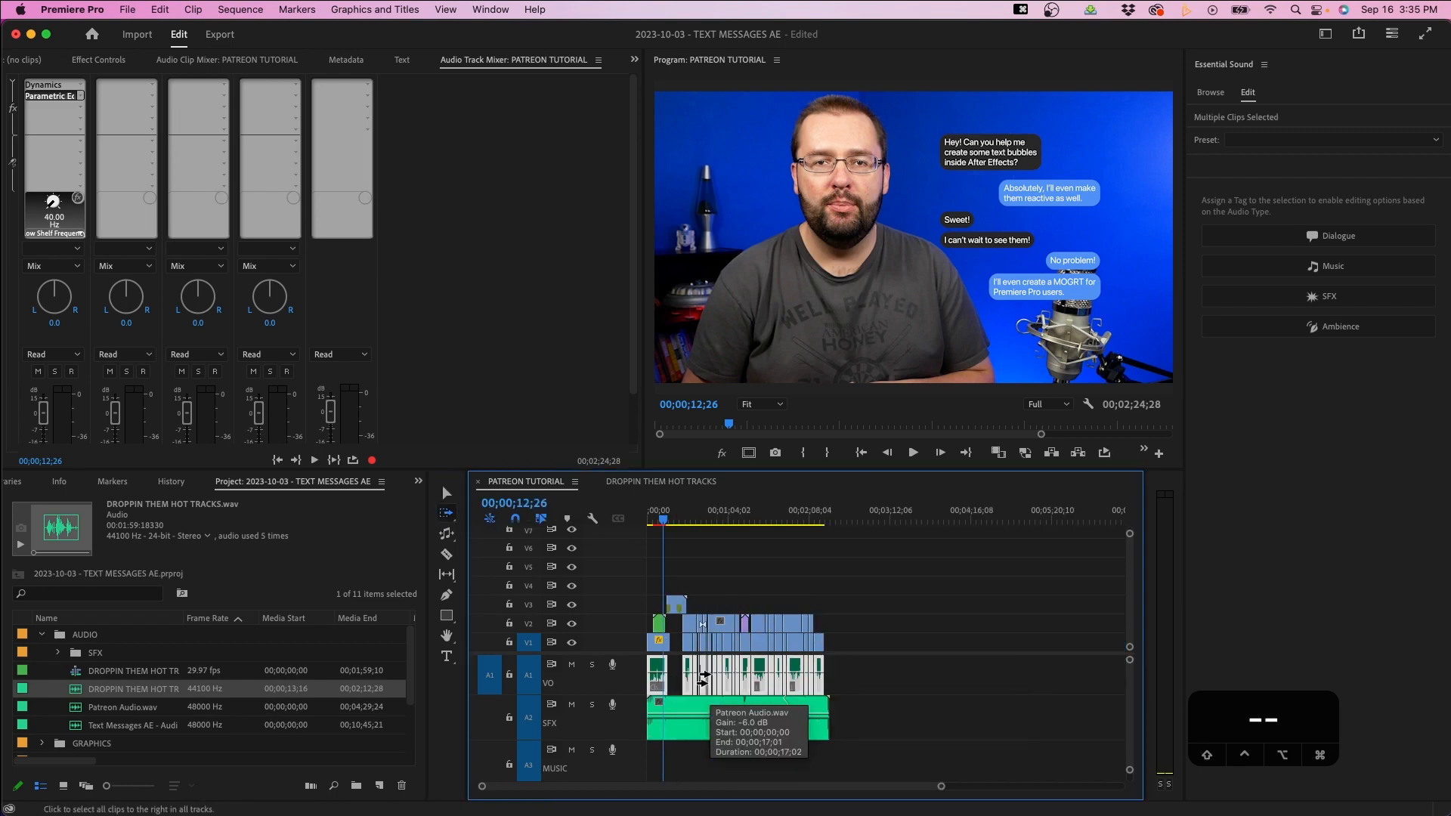
{"action": "key", "text": "v"}
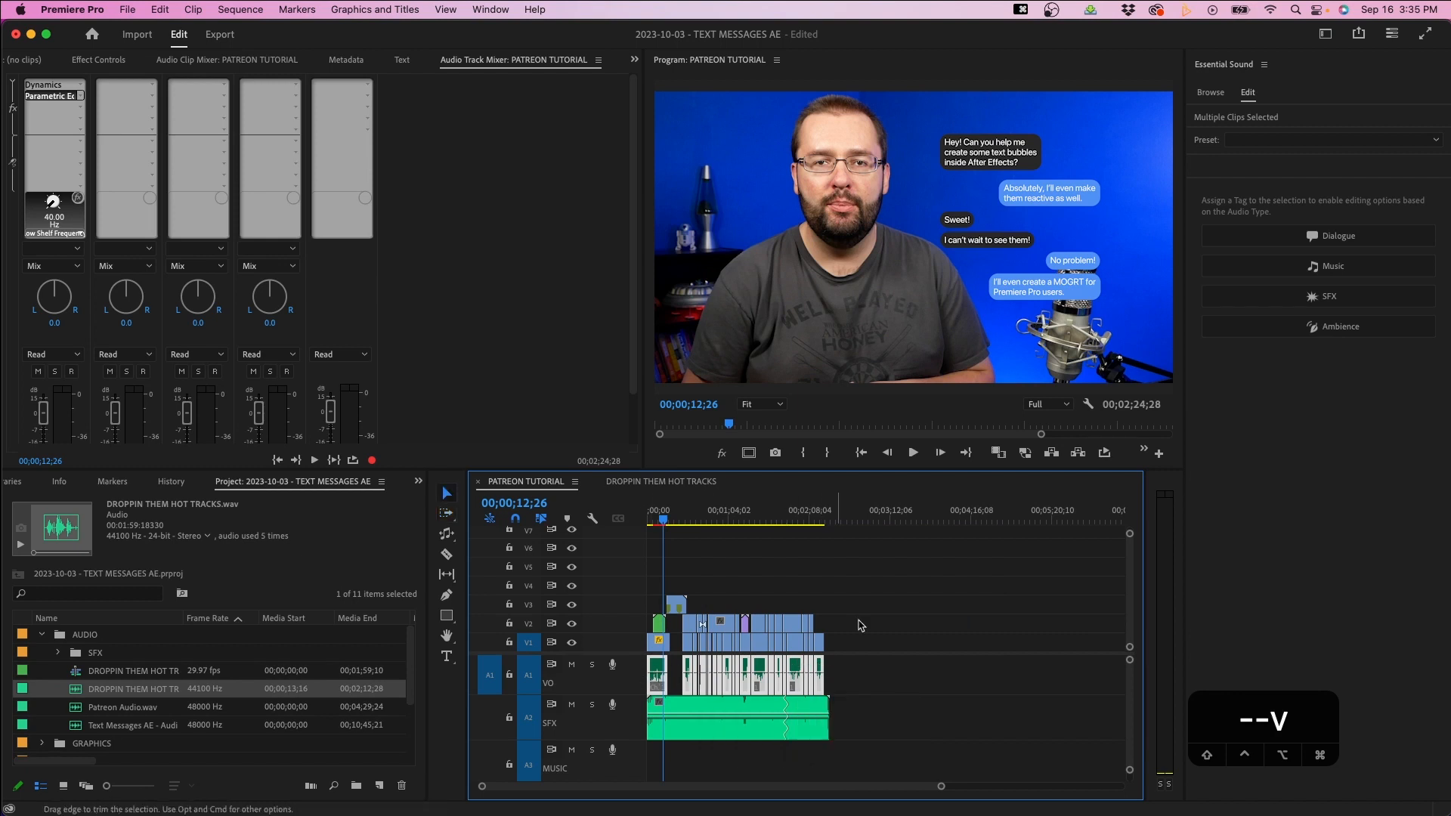
{"action": "left_click", "coordinate": [1339, 236]}
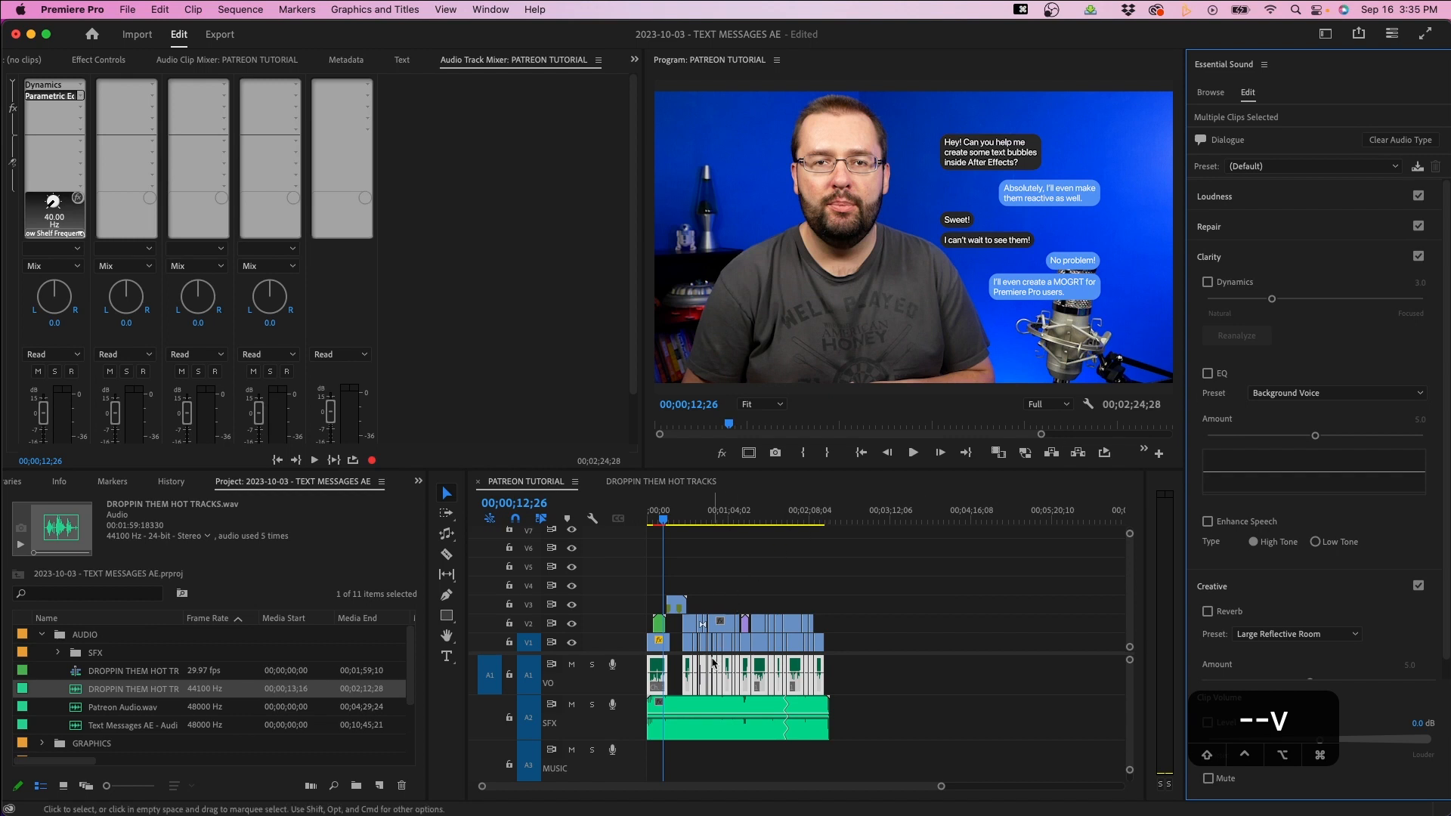
Enable ducking on the music clip and set its Sensitivity to 10.0.
{"action": "left_click", "coordinate": [691, 712]}
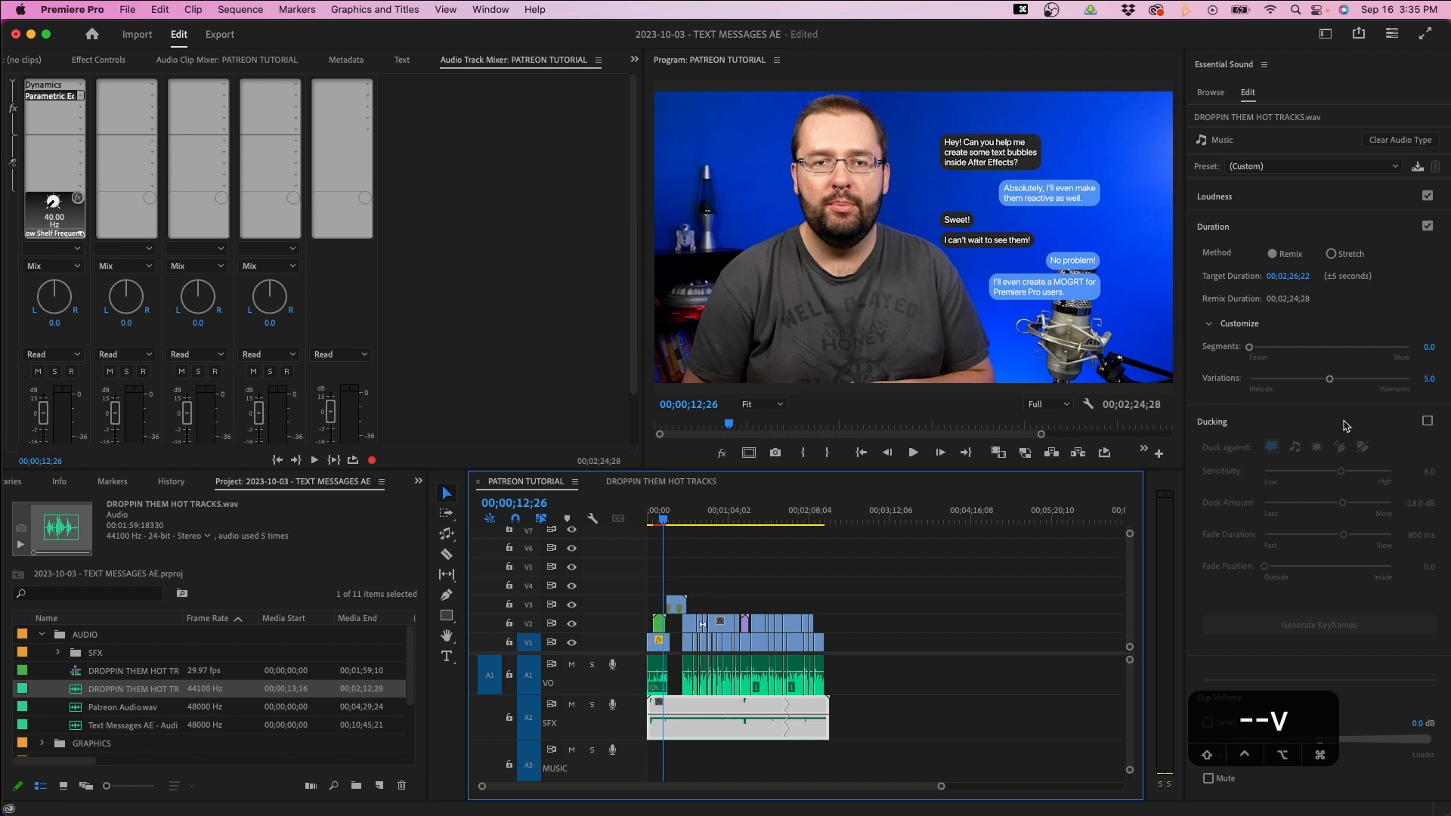
{"action": "left_click", "coordinate": [1425, 422]}
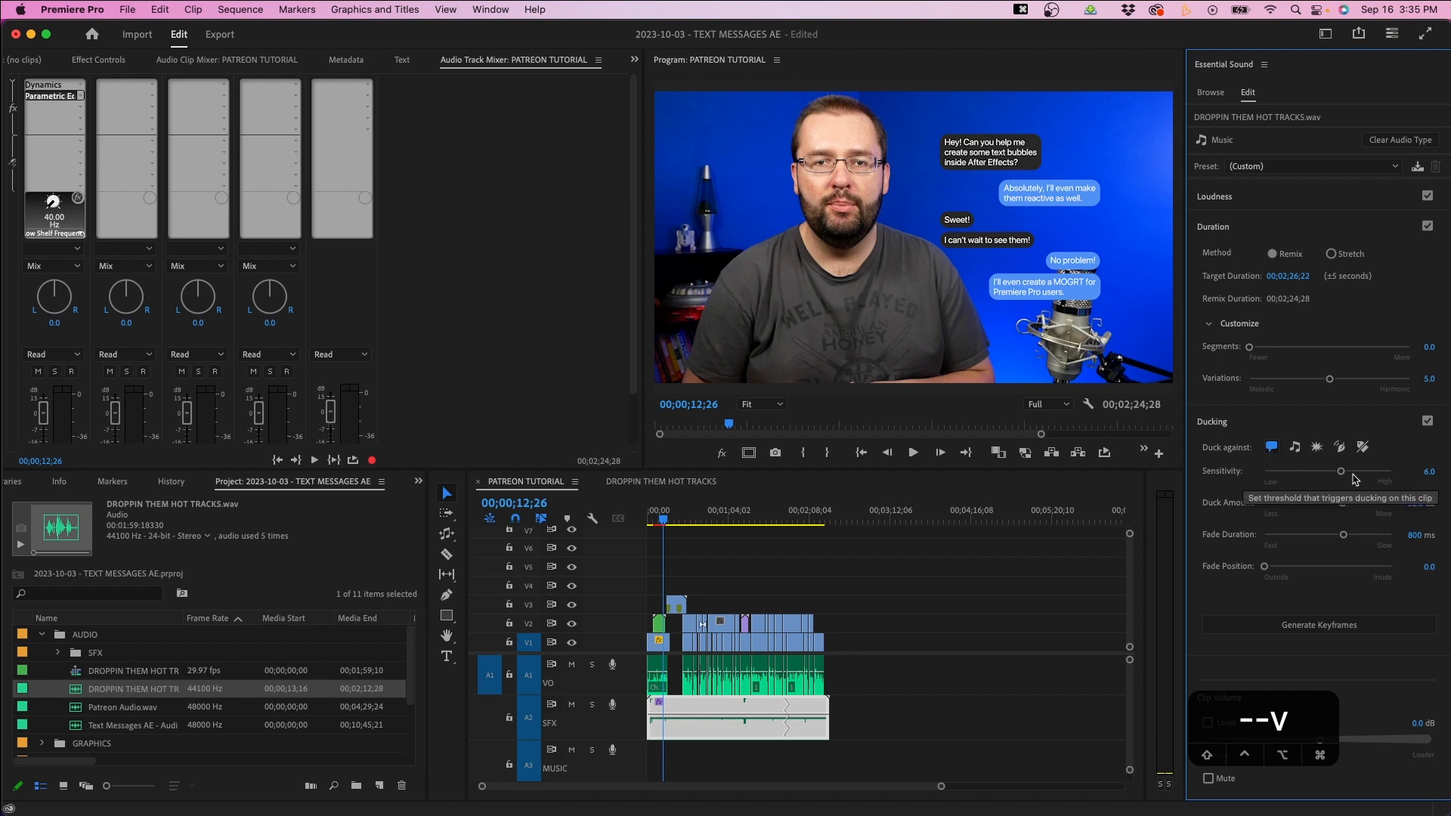
{"action": "left_click_drag", "start_coordinate": [1342, 472], "coordinate": [1402, 475]}
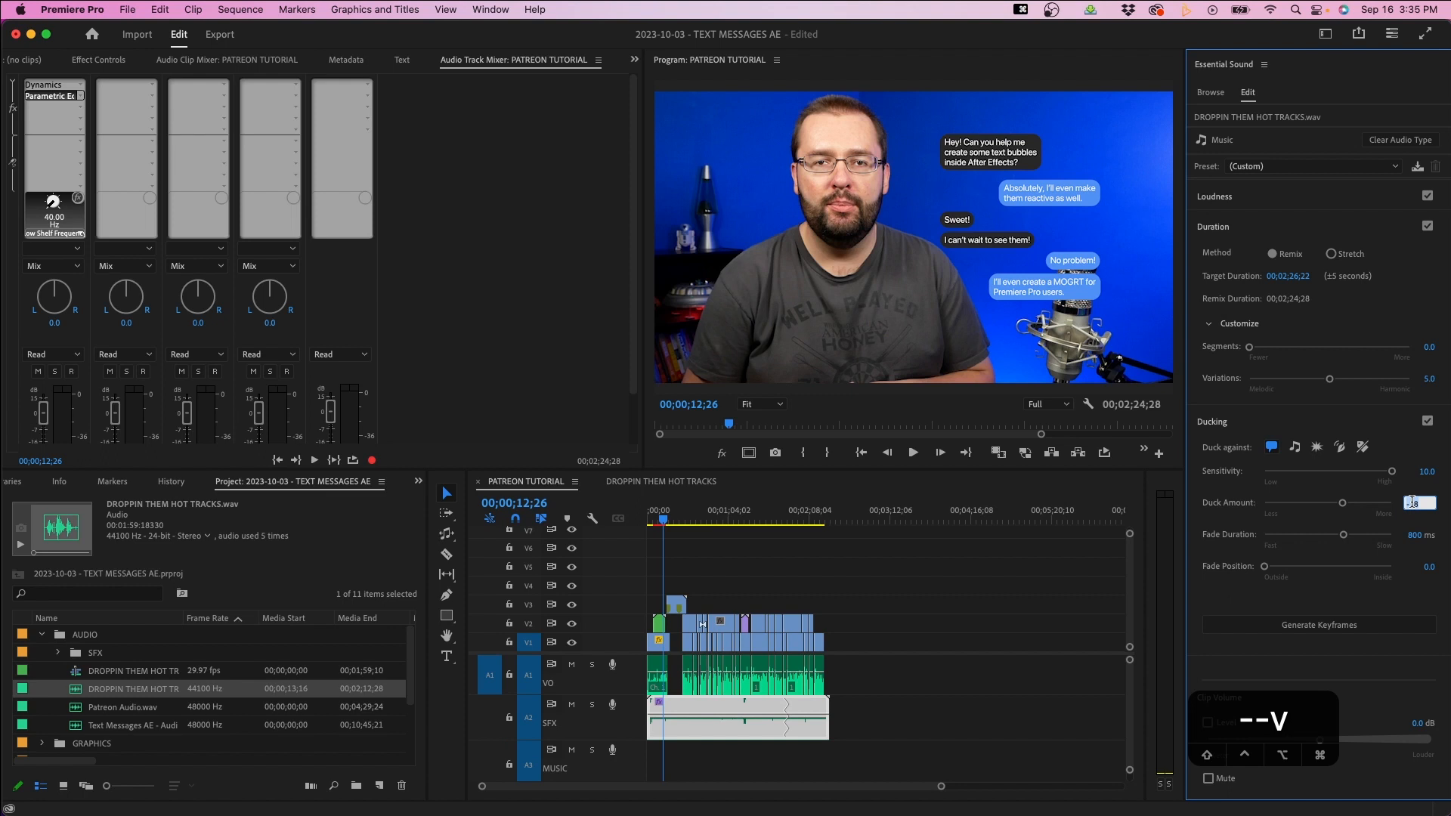
Set Duck Amount to -24 dB, Fade Duration to 1000 ms and Fade Position to 5, and generate the ducking keyframes.
{"action": "type", "text": "-24"}
{"action": "key", "text": "Return"}
{"action": "type", "text": "1000"}
{"action": "key", "text": "Return"}
{"action": "left_click", "coordinate": [1415, 569]}
{"action": "type", "text": "5"}
{"action": "key", "text": "Return"}
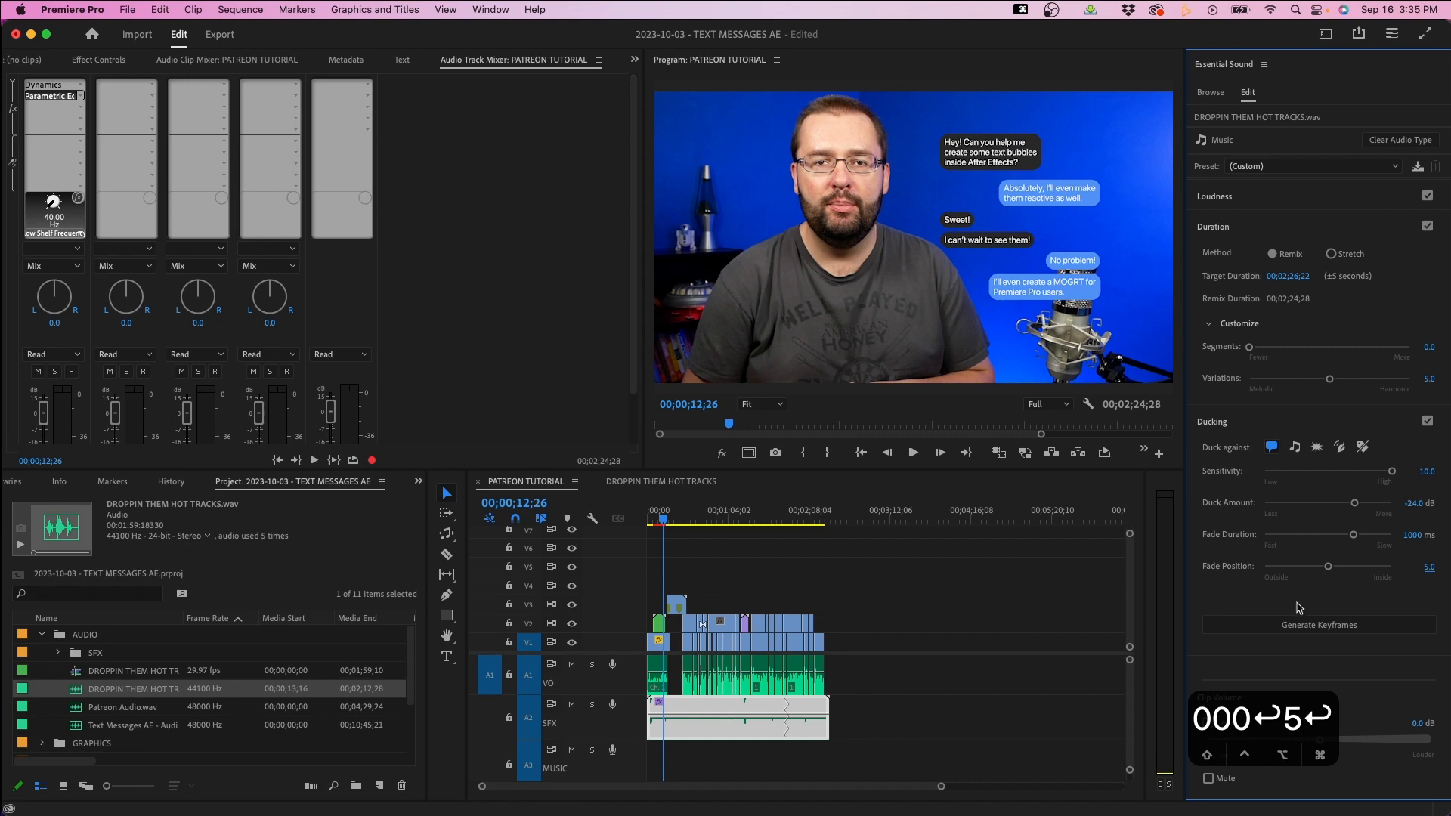
{"action": "left_click", "coordinate": [1309, 624]}
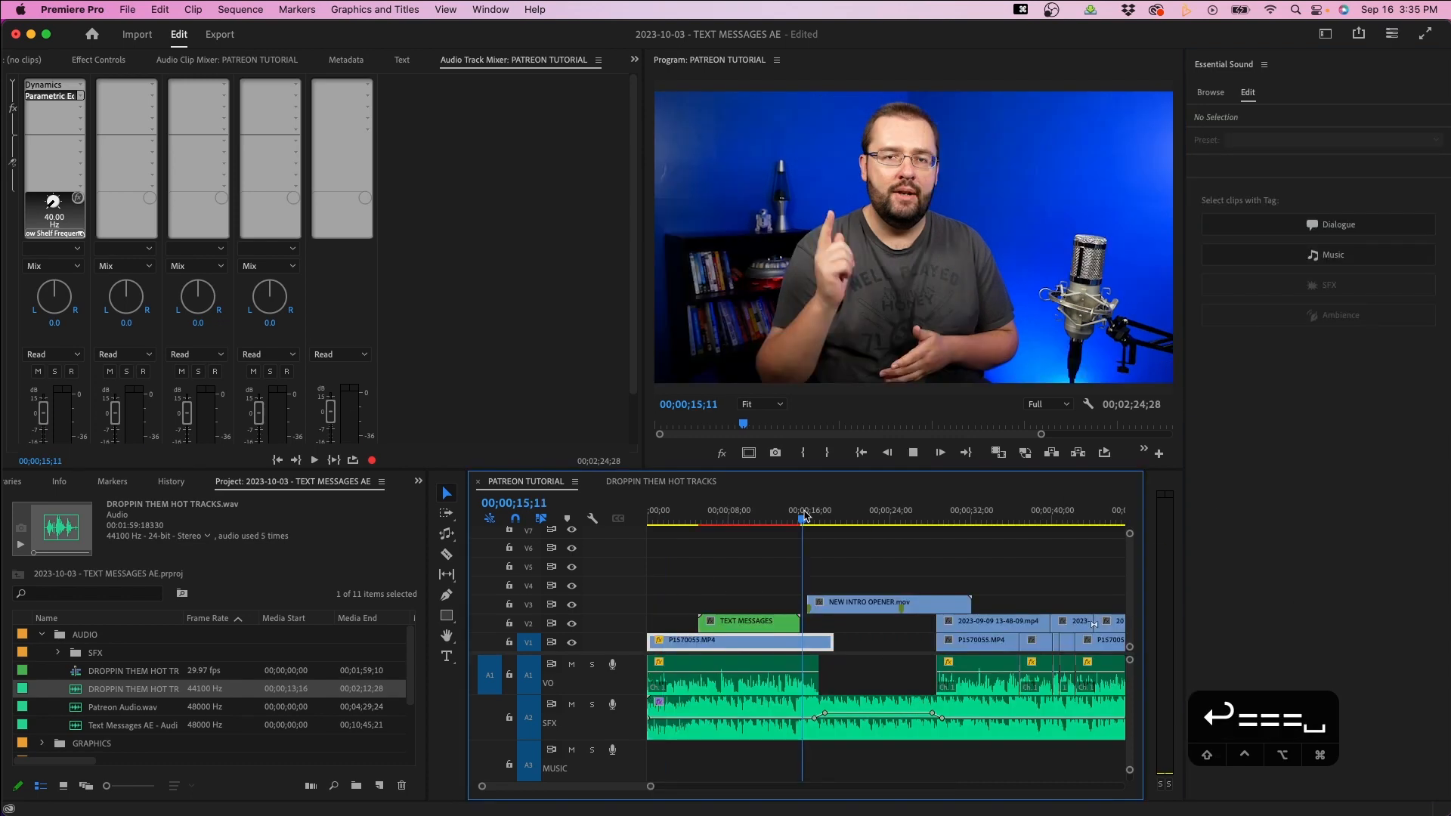